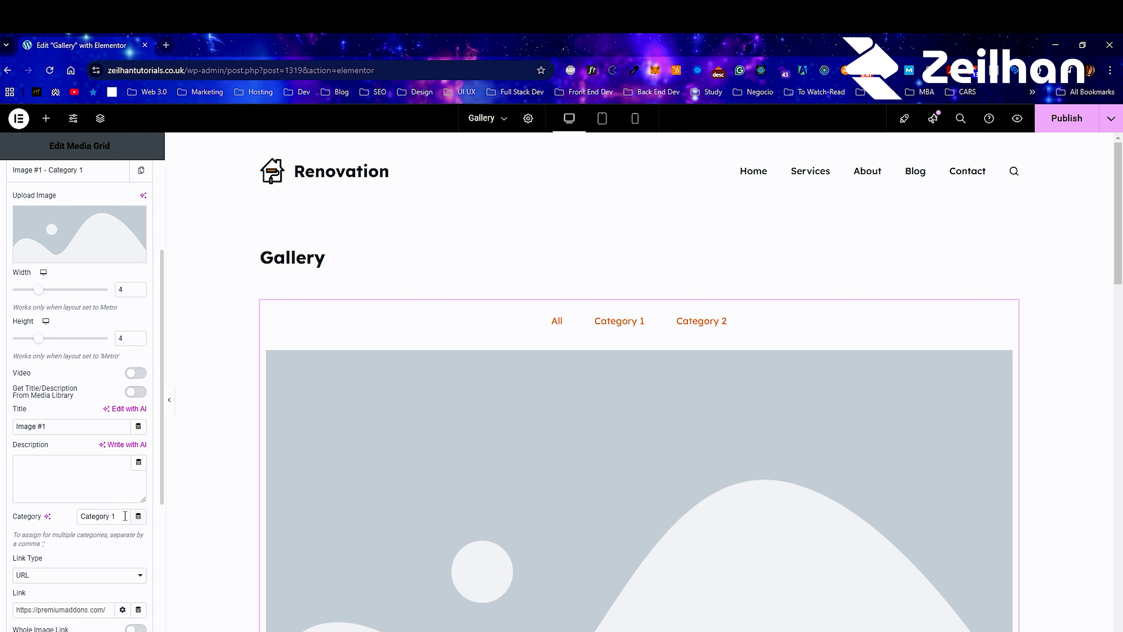
# Turn on the whole-image lightbox for the Image #1 item of the media grid
pyautogui.scroll(-5, 83, 530)
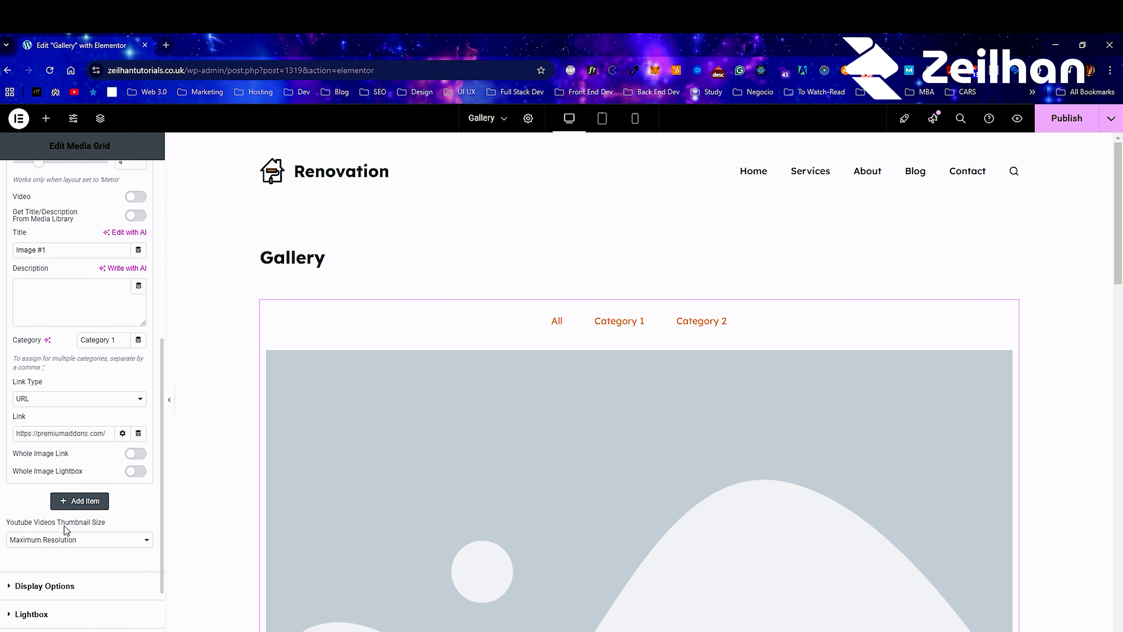
pyautogui.click(133, 472)
pyautogui.scroll(8, 9, 460)
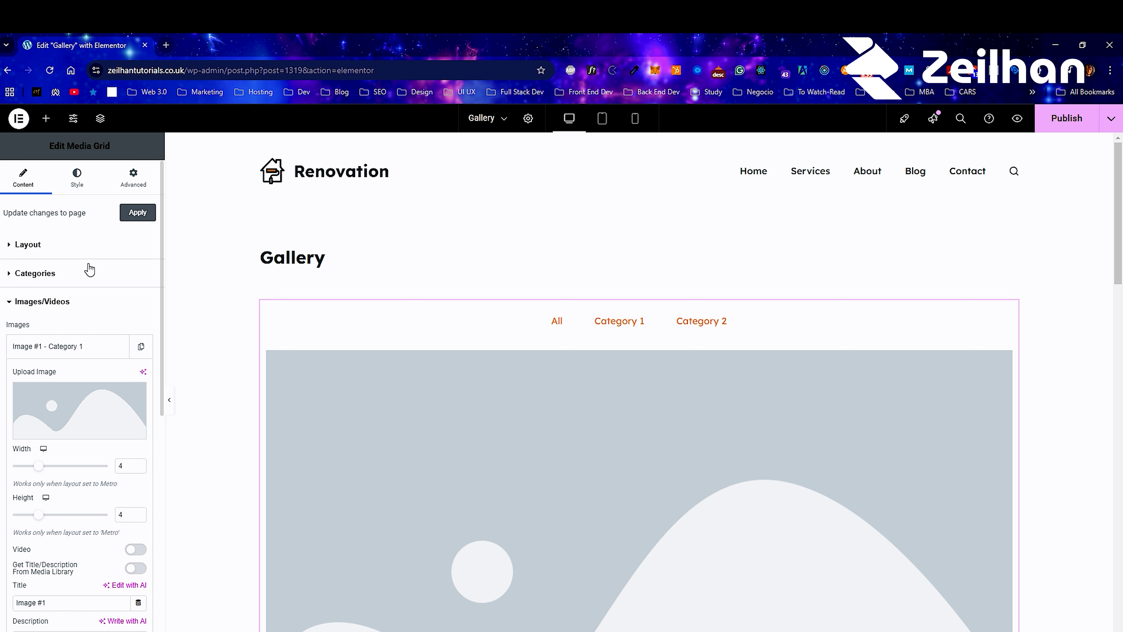
pyautogui.click(62, 246)
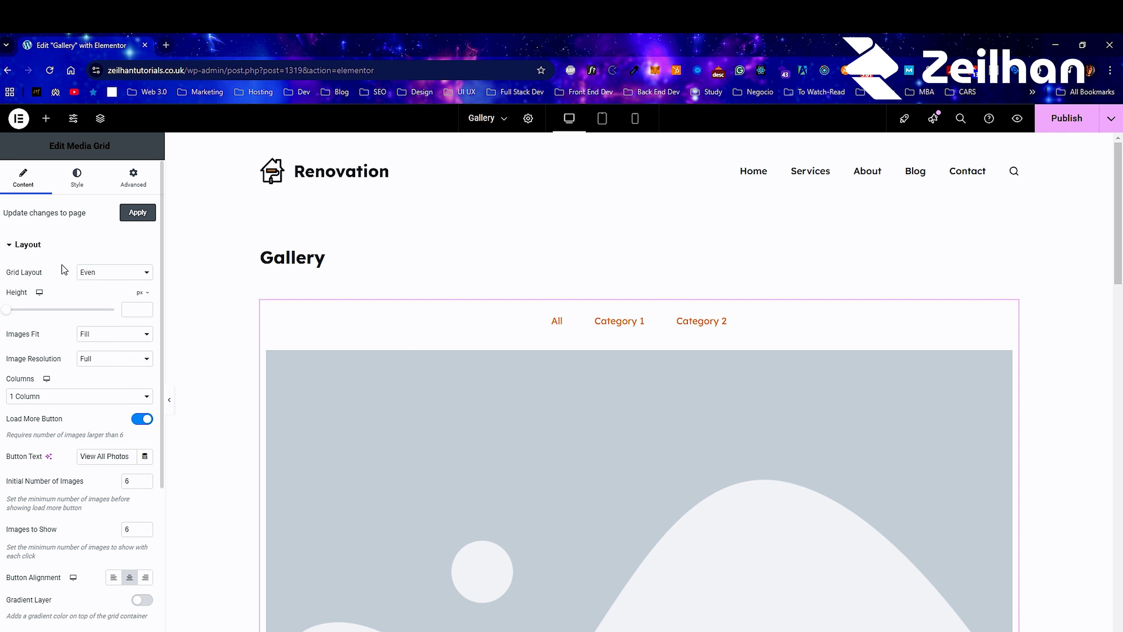
pyautogui.click(37, 248)
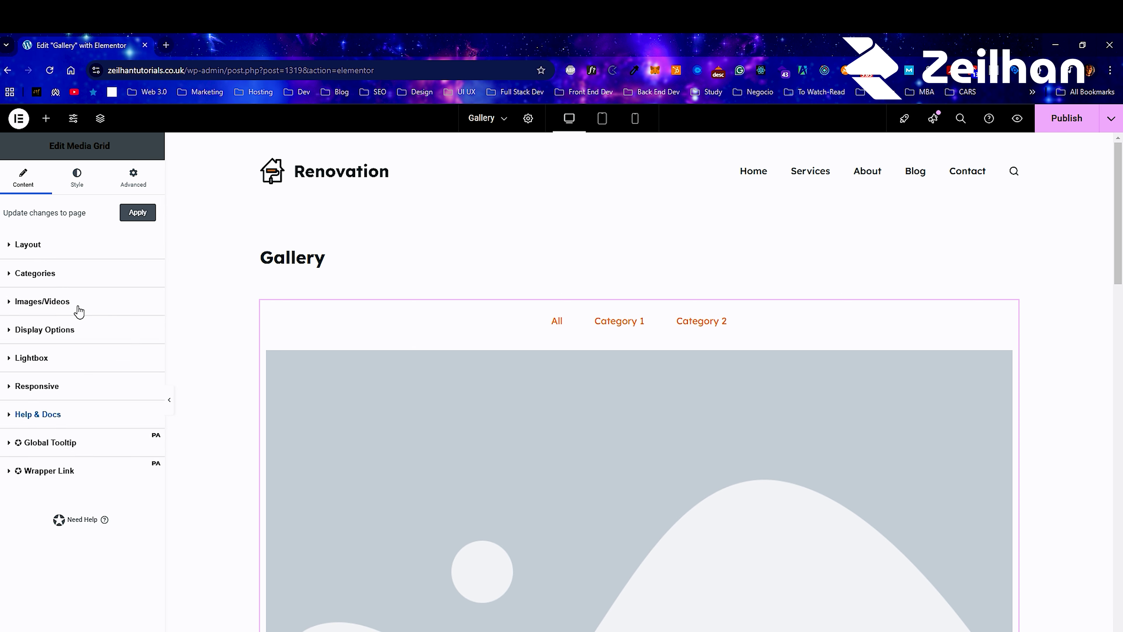
pyautogui.scroll(-8, 398, 394)
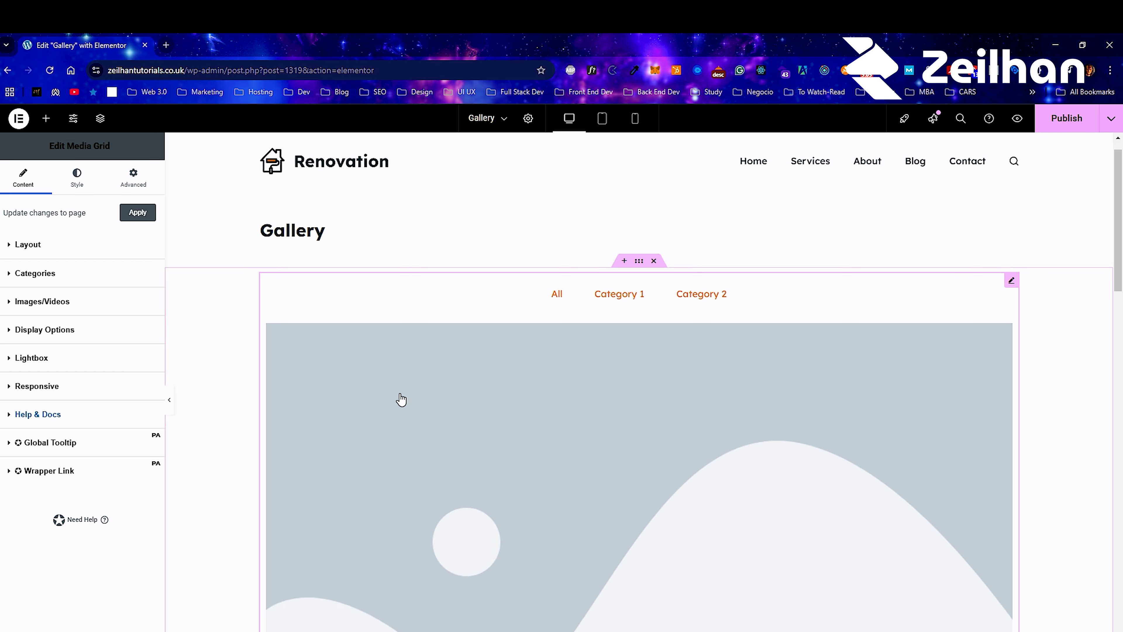
pyautogui.scroll(5, 378, 380)
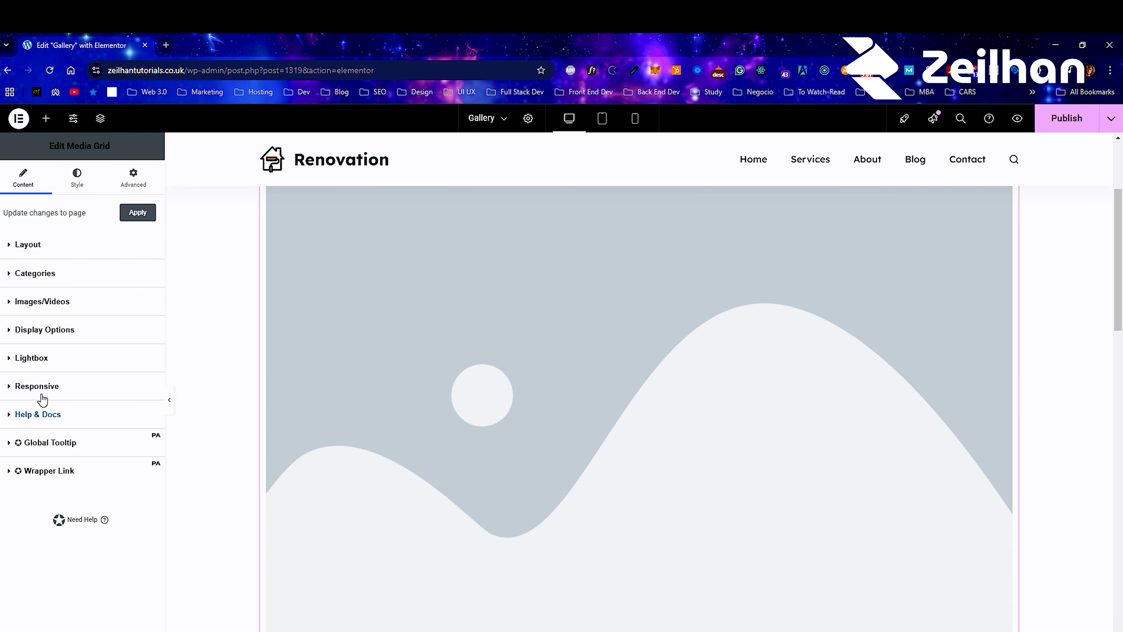
# Replace the placeholder of the Image #1 item with home-numbers-image.webp from the media library
pyautogui.click(32, 303)
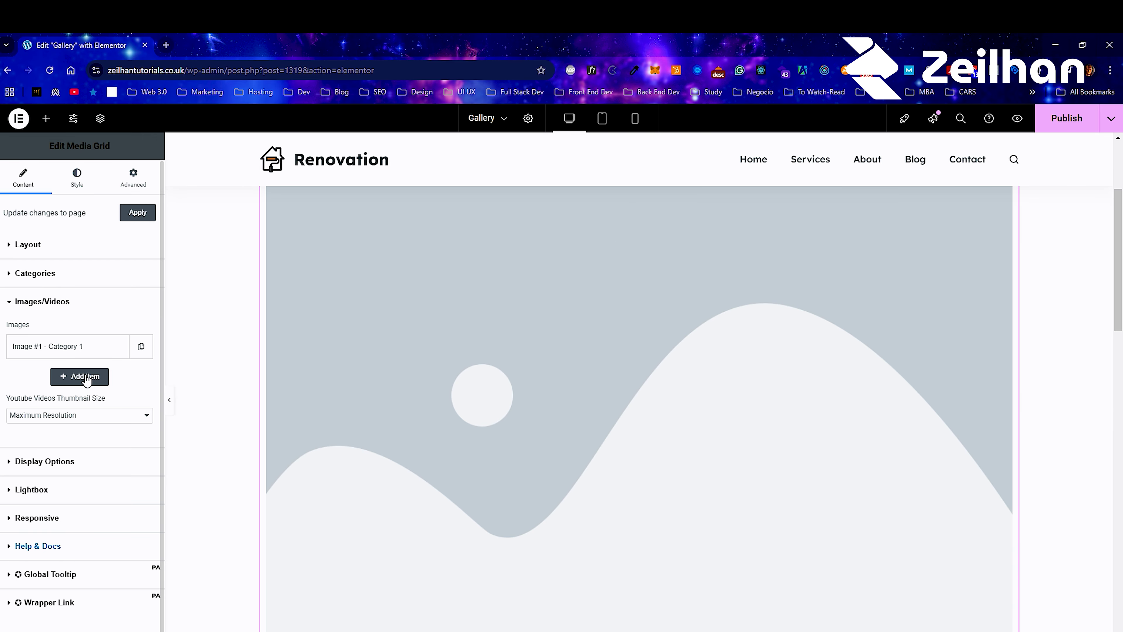
pyautogui.click(73, 350)
pyautogui.click(75, 398)
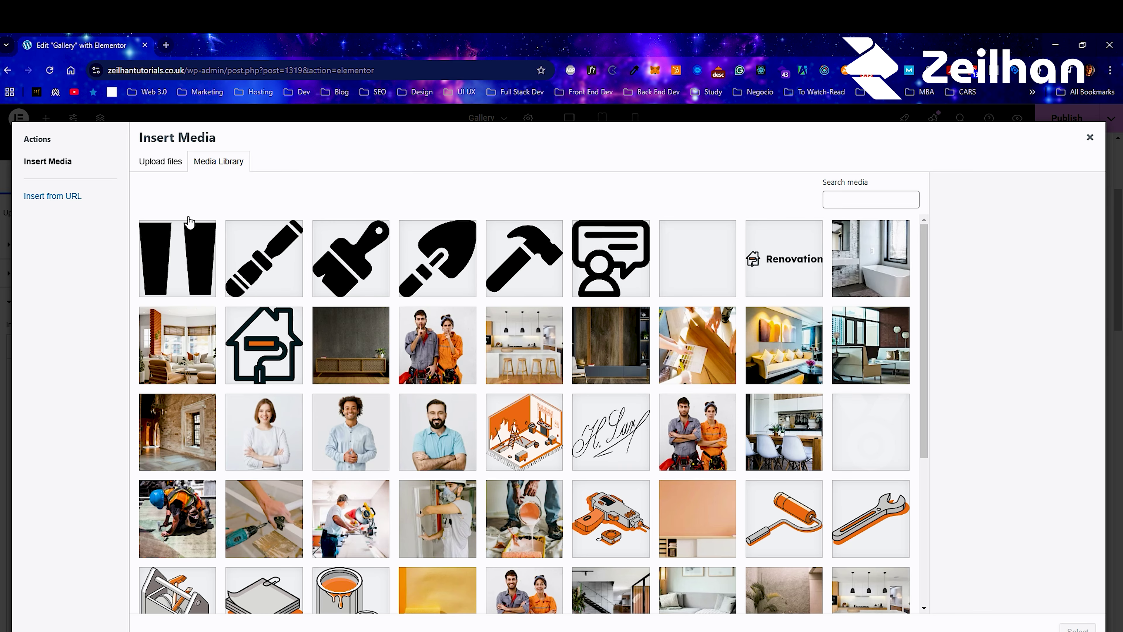
pyautogui.click(178, 366)
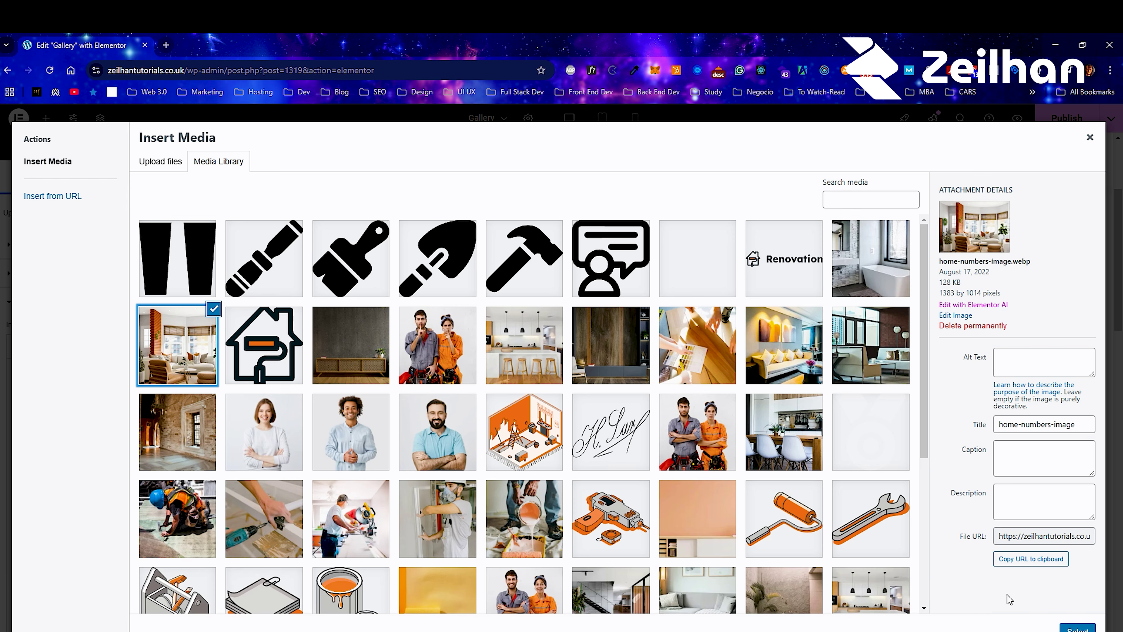
pyautogui.click(1077, 627)
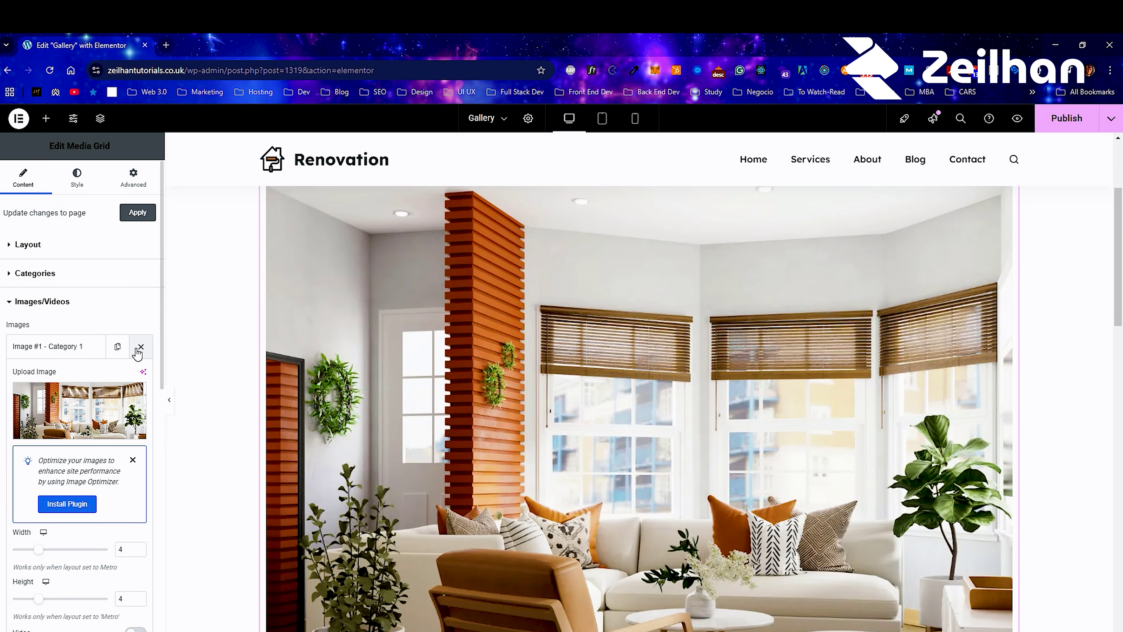
# Duplicate the first grid item as Image #2 and give the copy subscribe-section-image.webp as its picture
pyautogui.click(117, 347)
pyautogui.click(83, 376)
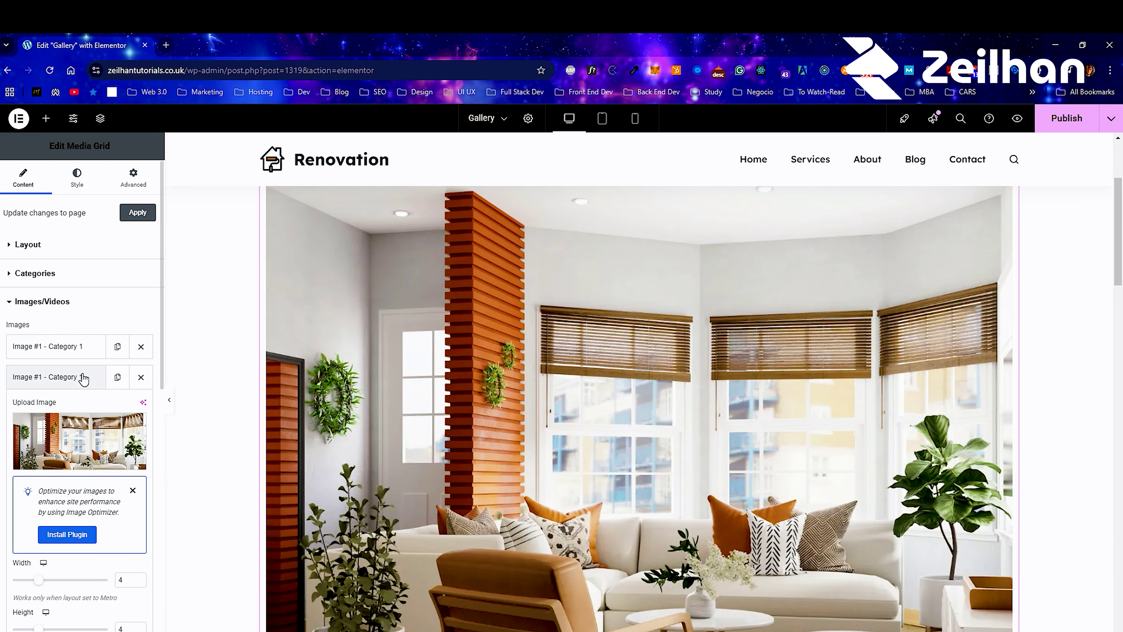
pyautogui.click(81, 460)
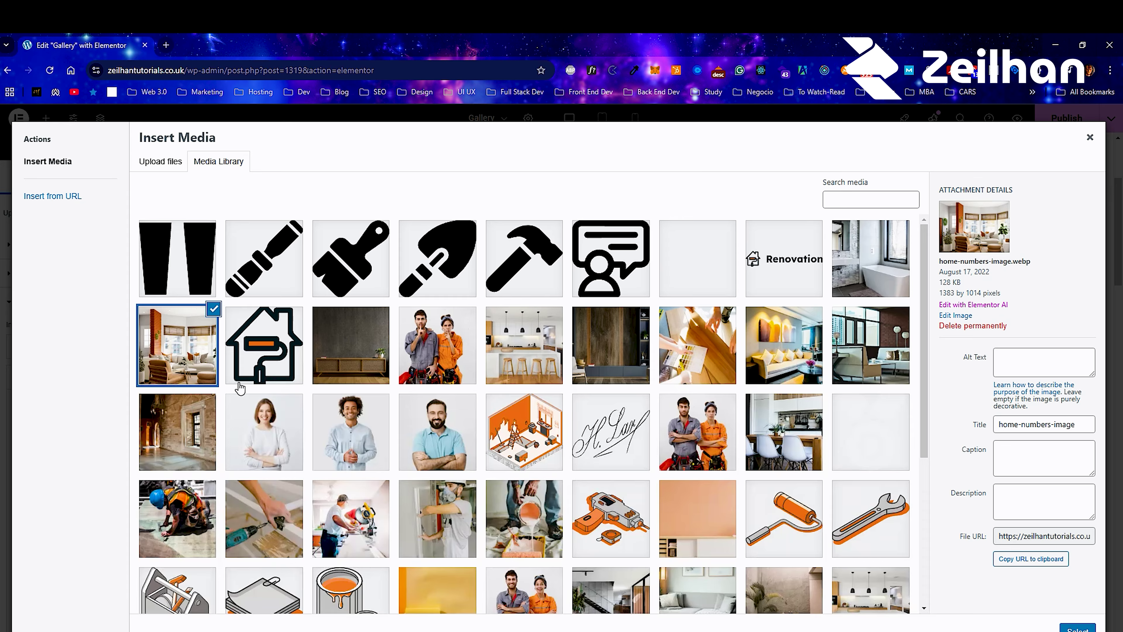
pyautogui.click(283, 338)
pyautogui.click(364, 344)
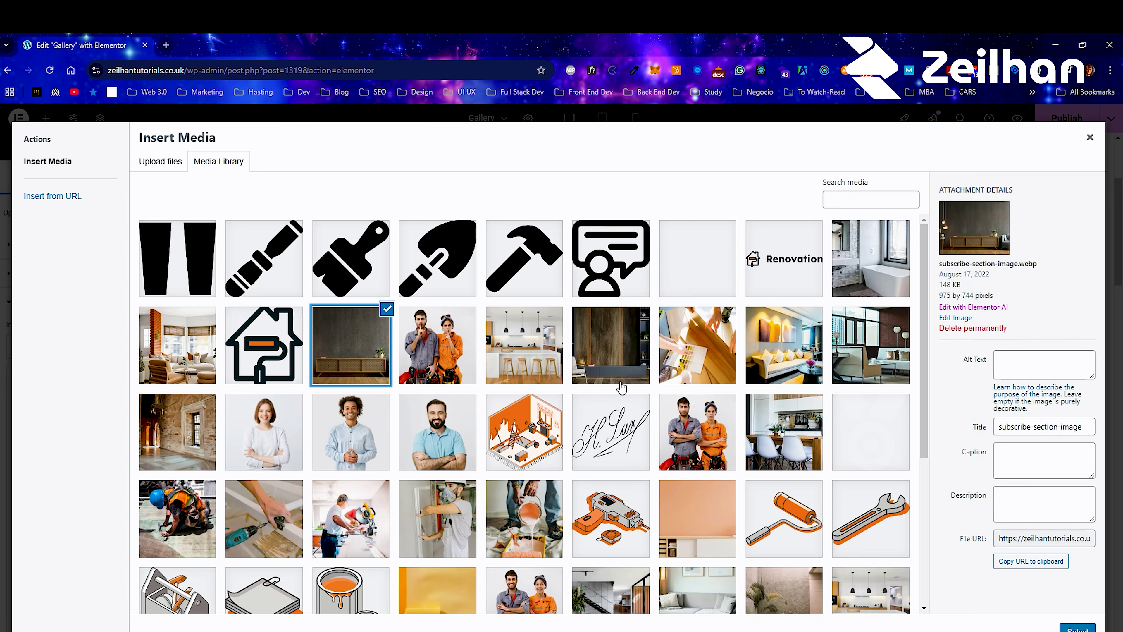
pyautogui.click(1072, 627)
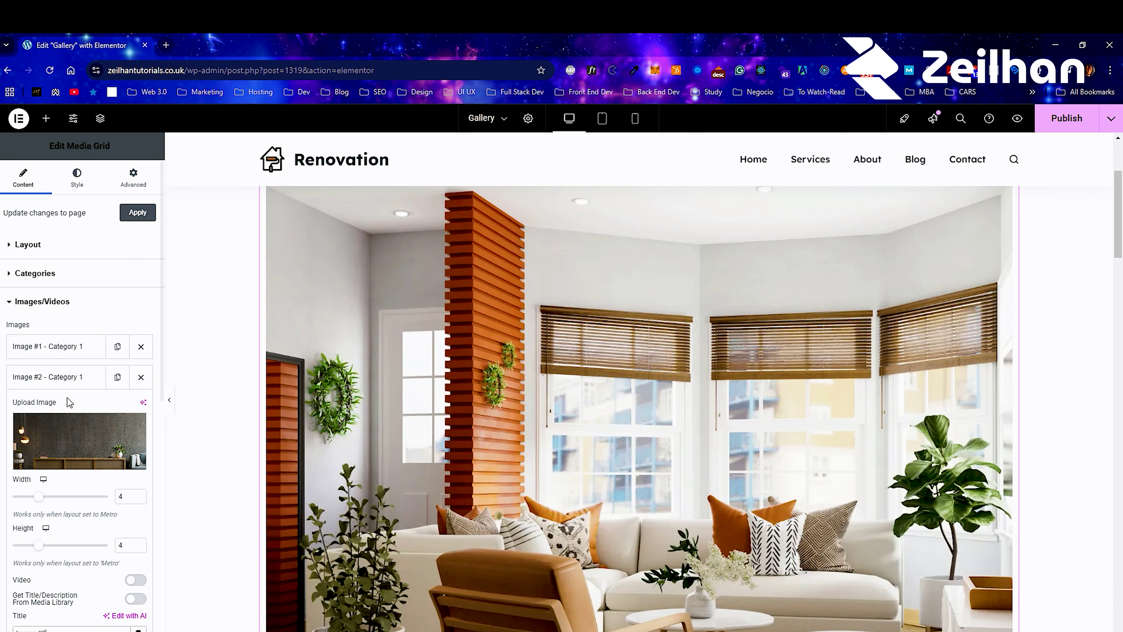
# Duplicate the second grid item as Image #3 and give the copy the photo of the kitchen with bar stools
pyautogui.click(46, 377)
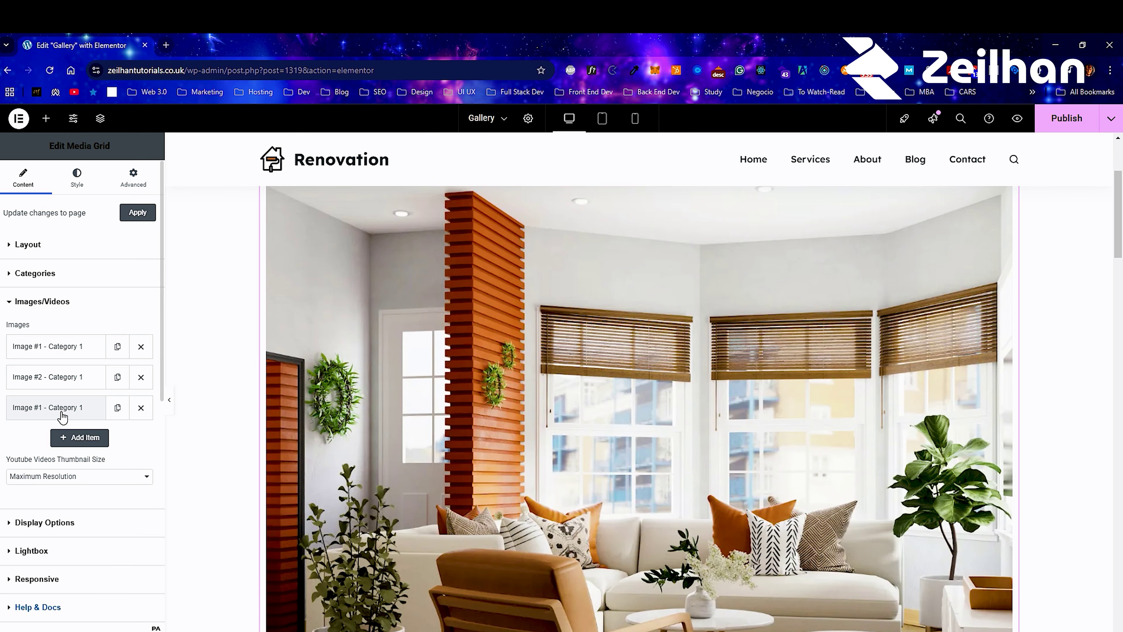
pyautogui.click(49, 407)
pyautogui.scroll(-3, 55, 530)
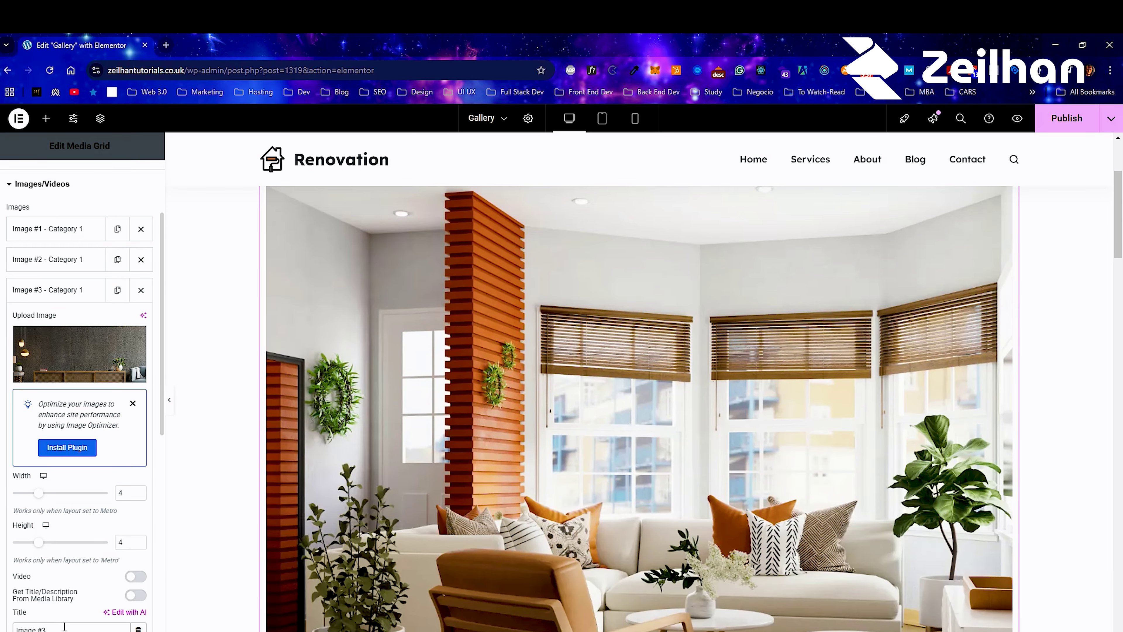
pyautogui.click(81, 368)
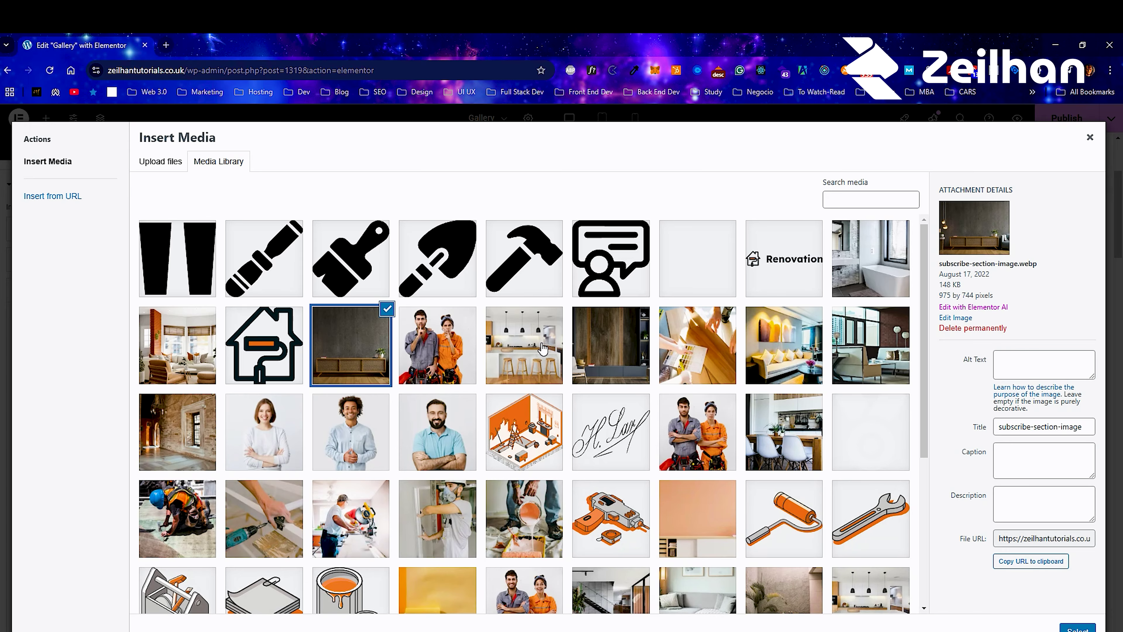
pyautogui.click(543, 350)
pyautogui.click(1077, 628)
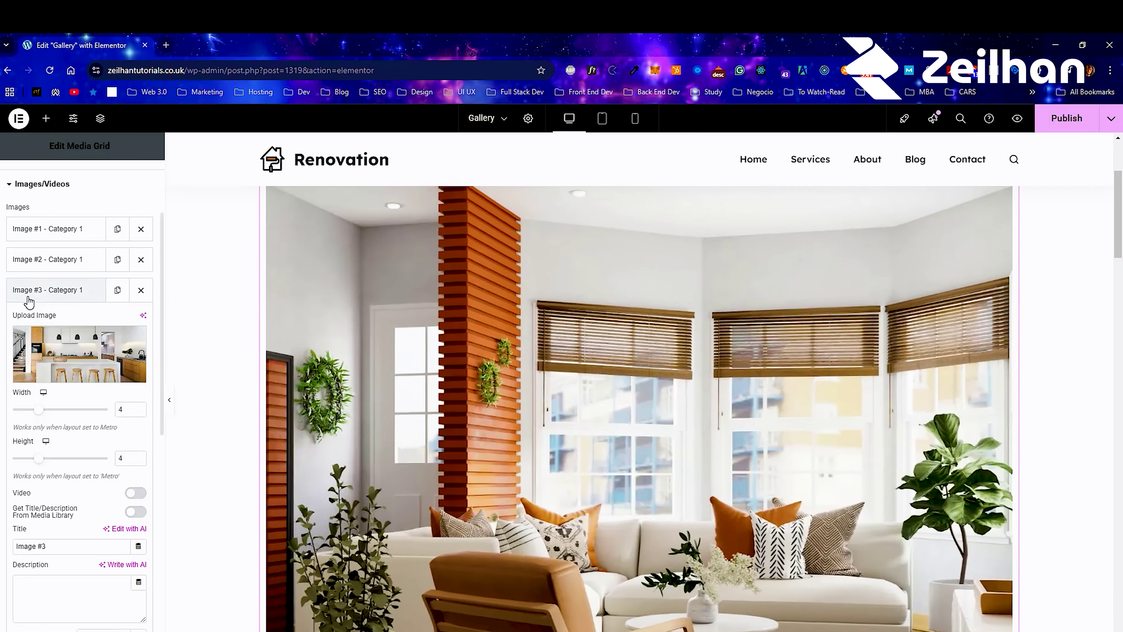
# Duplicate the third grid item and set the copy's picture to gallery-image-2.webp
pyautogui.click(66, 292)
pyautogui.click(118, 289)
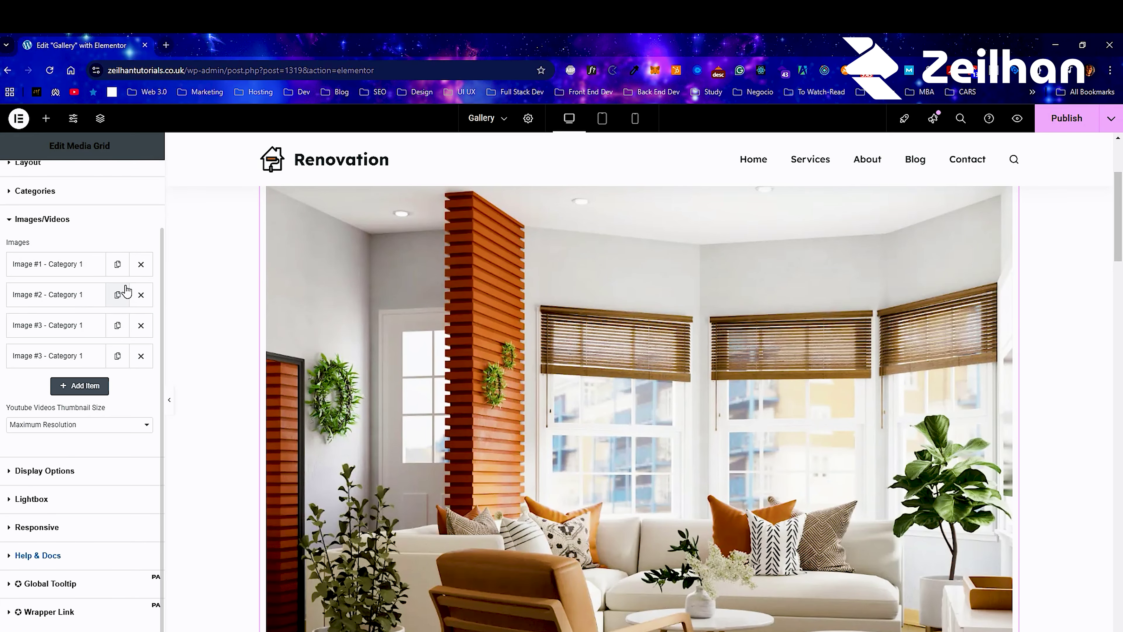
pyautogui.click(70, 354)
pyautogui.scroll(-2, 81, 628)
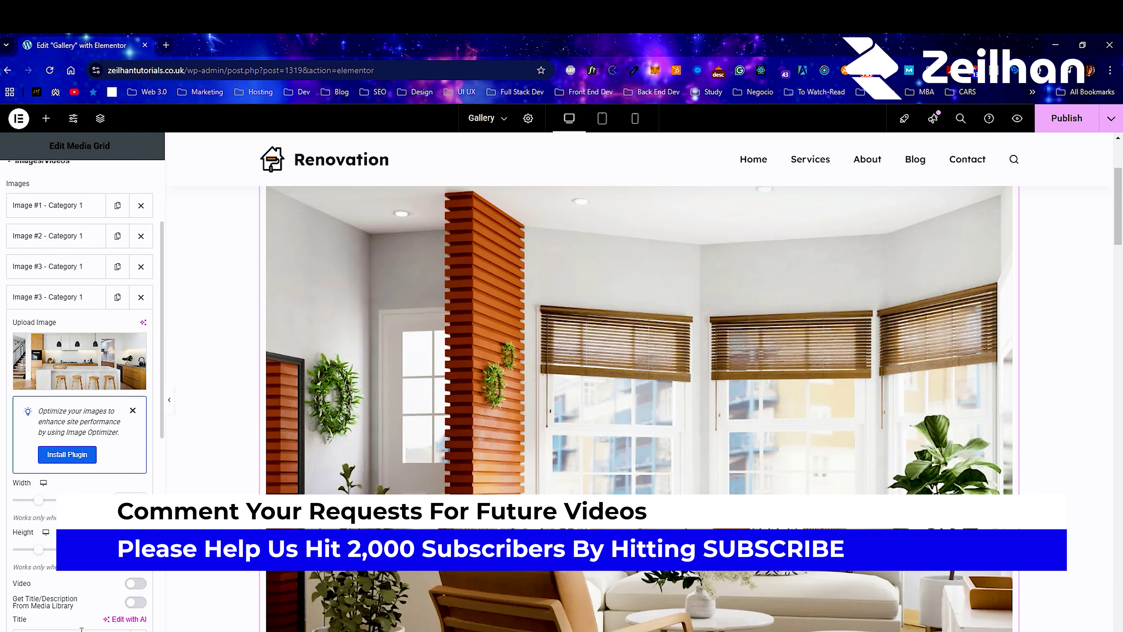
pyautogui.click(80, 361)
pyautogui.click(786, 344)
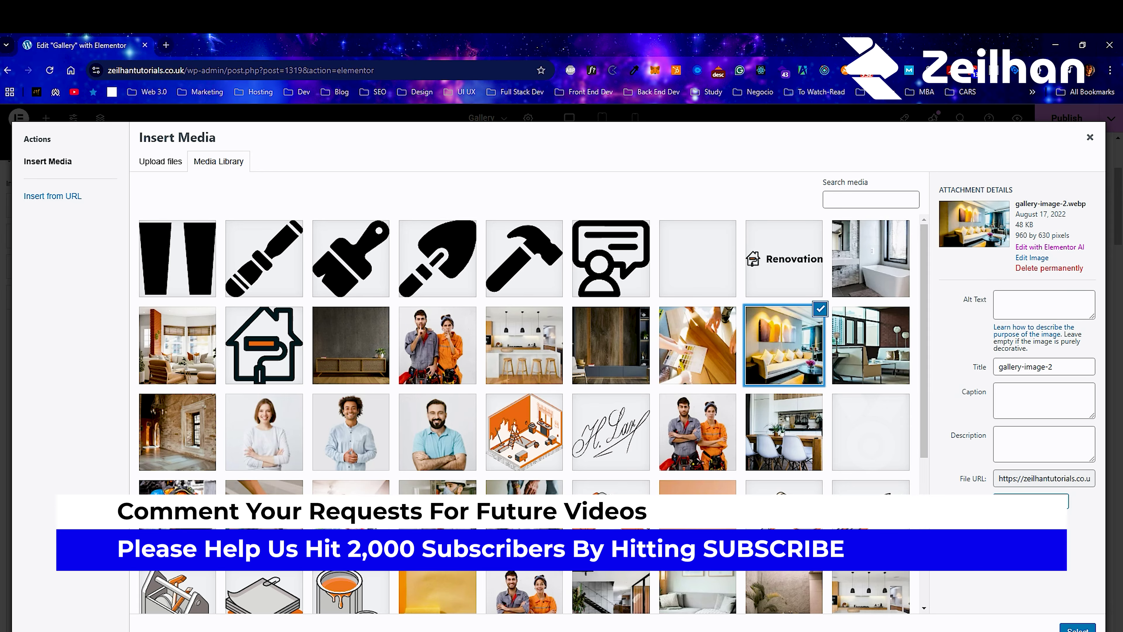
pyautogui.click(1077, 628)
# Add a duplicated fifth grid item titled Image #5 that uses the photo of the dining table with white chairs
pyautogui.click(82, 296)
pyautogui.click(83, 324)
pyautogui.scroll(-5, 79, 398)
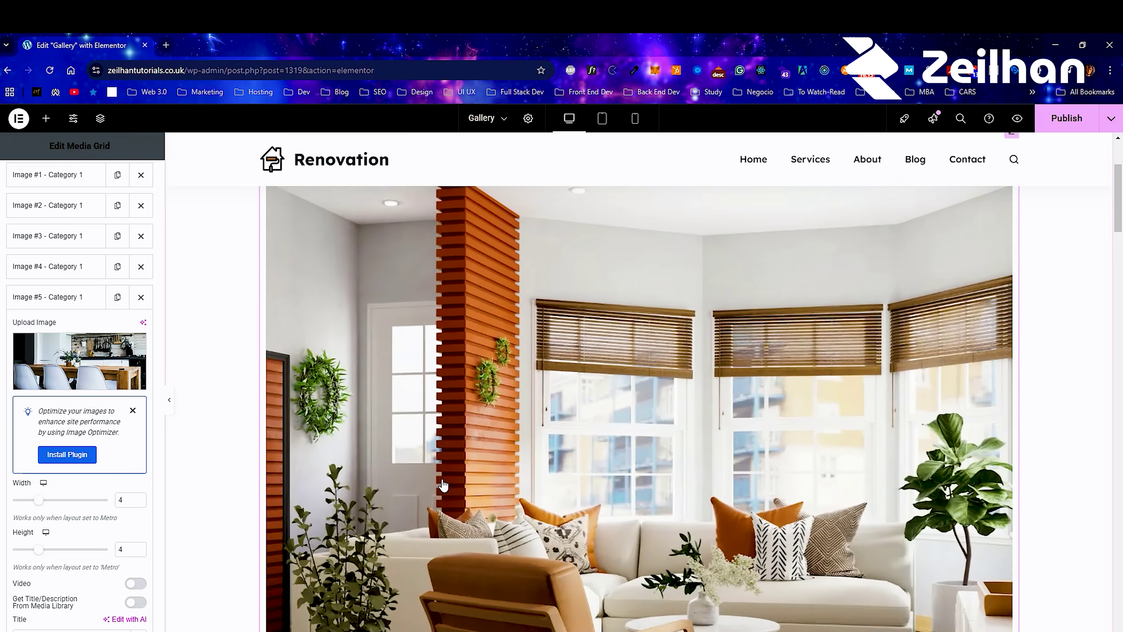
# Add a duplicated sixth grid item titled Image #6 that uses gallery-image-3.webp as its picture
pyautogui.click(80, 297)
pyautogui.click(118, 297)
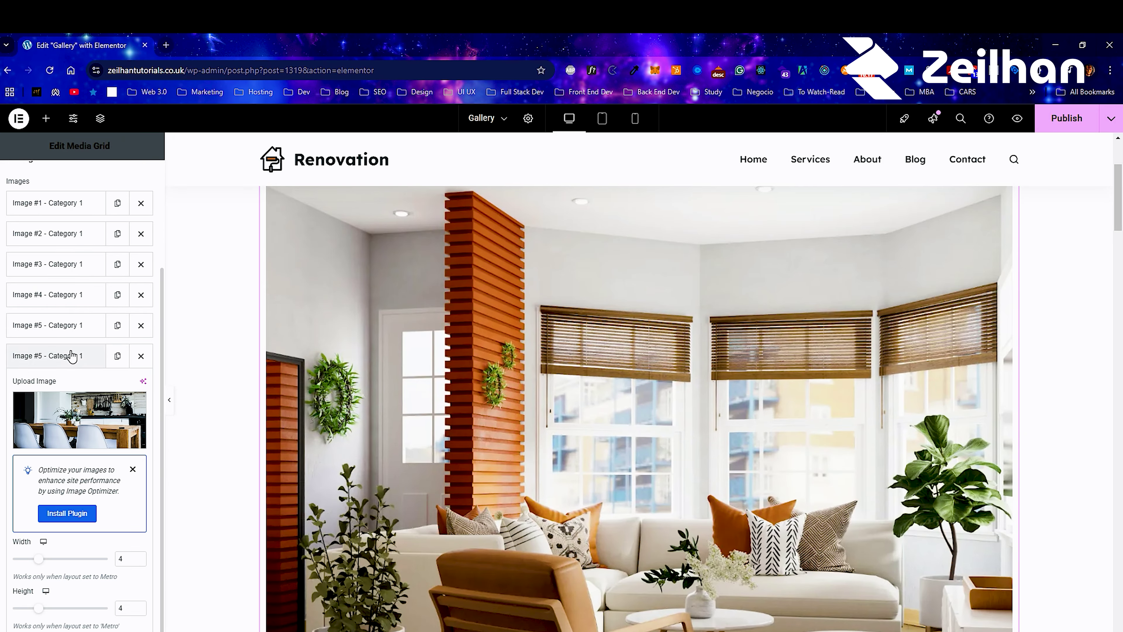
pyautogui.scroll(-4, 70, 460)
pyautogui.click(72, 517)
pyautogui.press('BackSpace')
pyautogui.write('6')
pyautogui.click(79, 244)
pyautogui.click(177, 432)
pyautogui.click(697, 345)
pyautogui.click(1078, 621)
# Add a duplicated seventh grid item titled Image #7 that uses gallery-image-4.webp as its picture
pyautogui.scroll(-20, 423, 310)
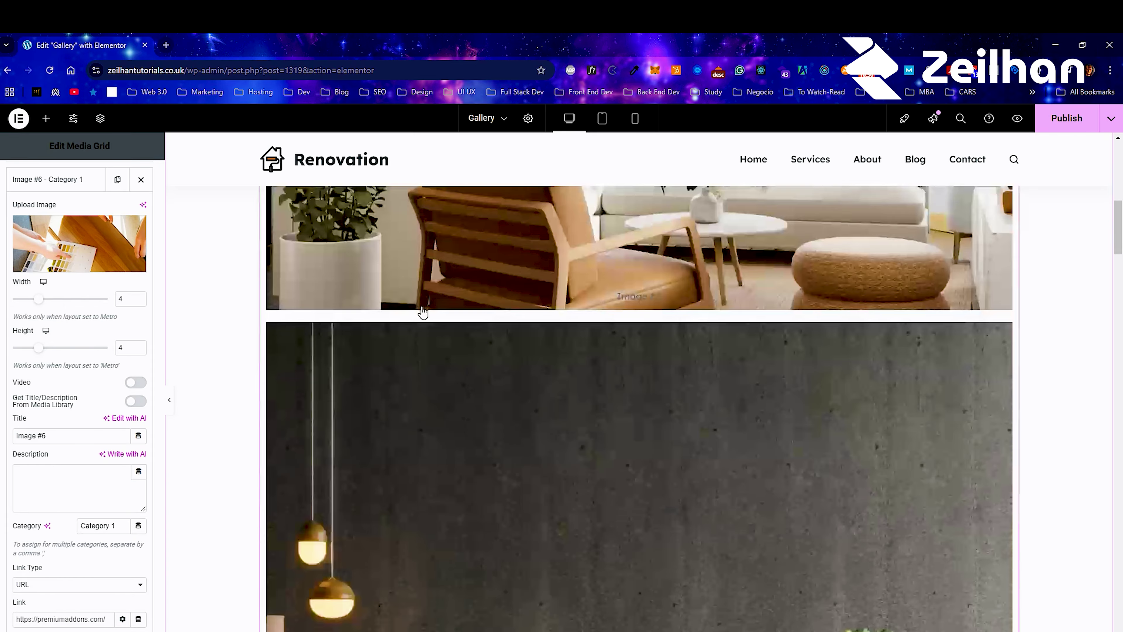
pyautogui.scroll(-15, 423, 306)
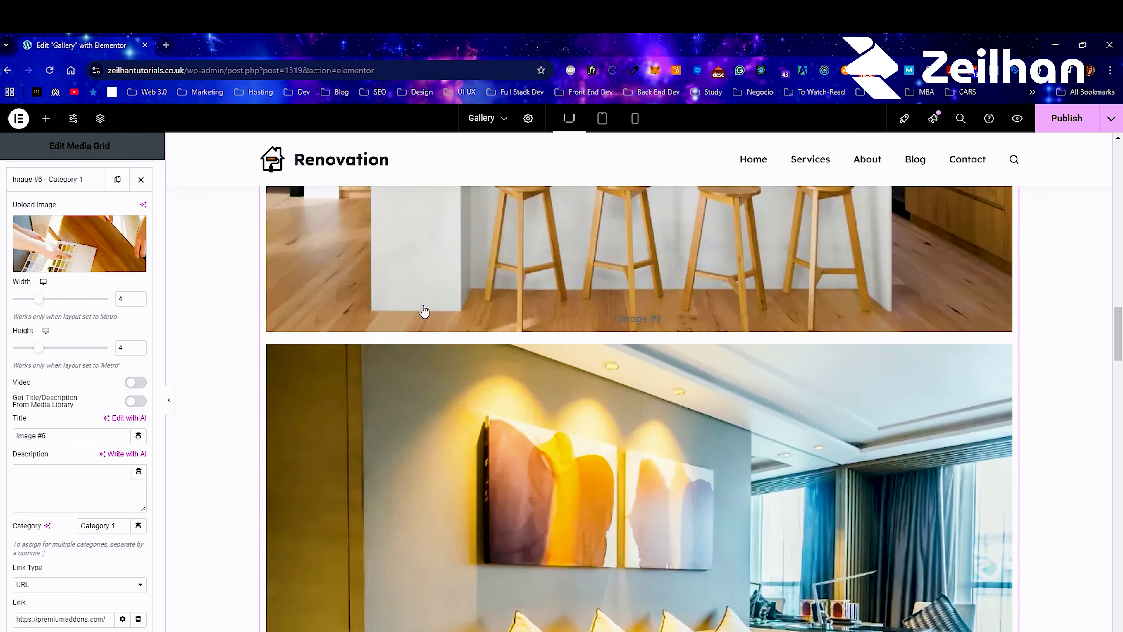
pyautogui.scroll(-15, 424, 311)
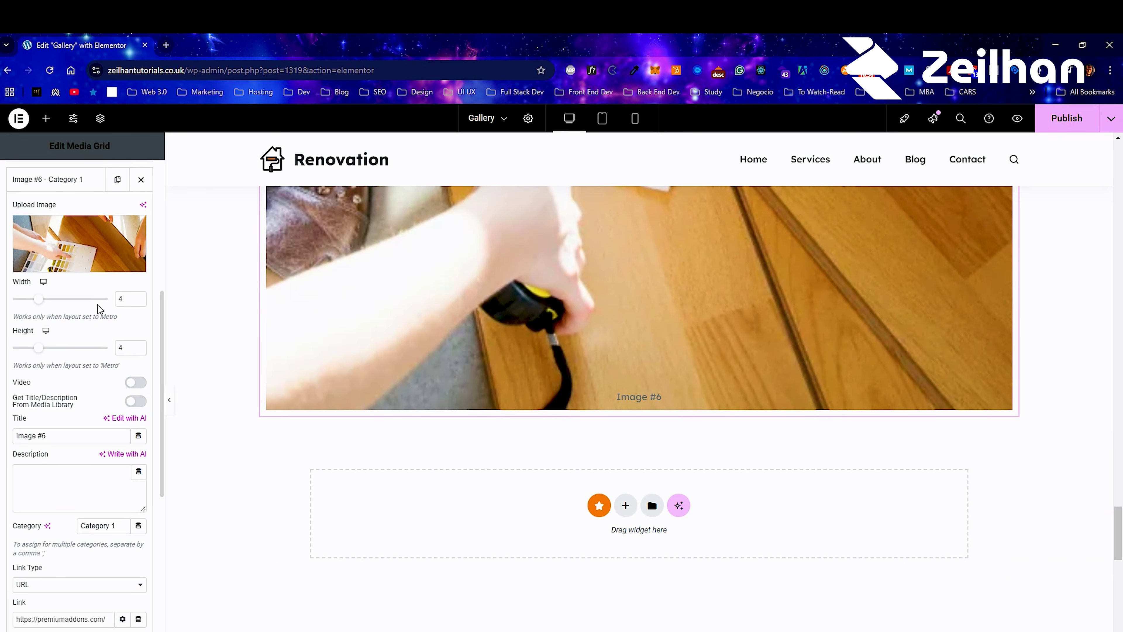
pyautogui.click(67, 182)
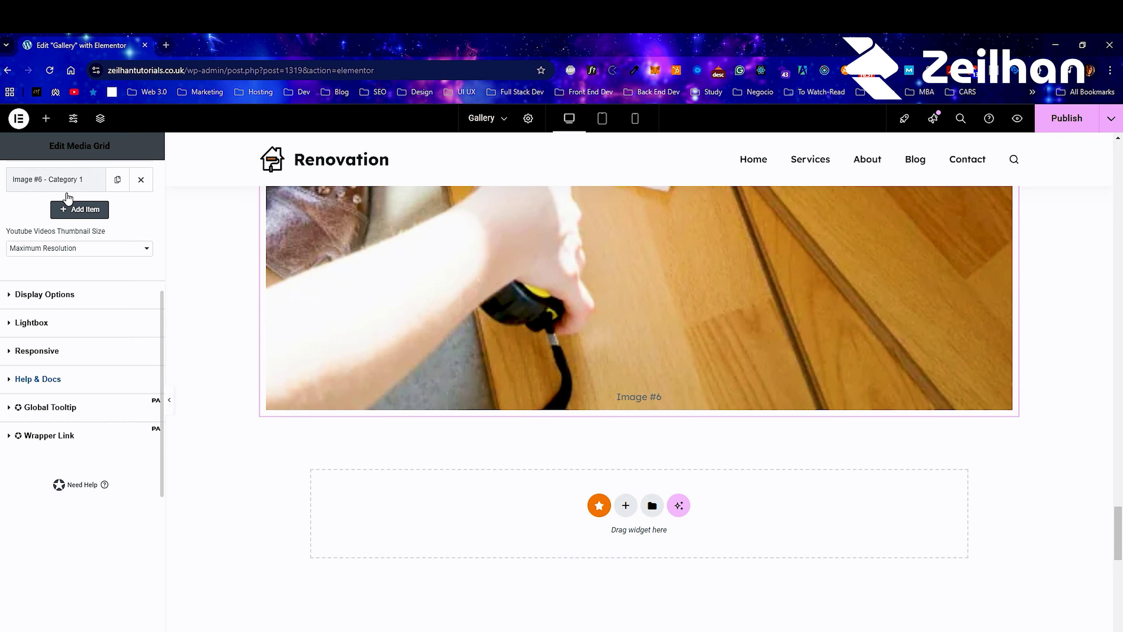
pyautogui.click(117, 180)
pyautogui.click(40, 355)
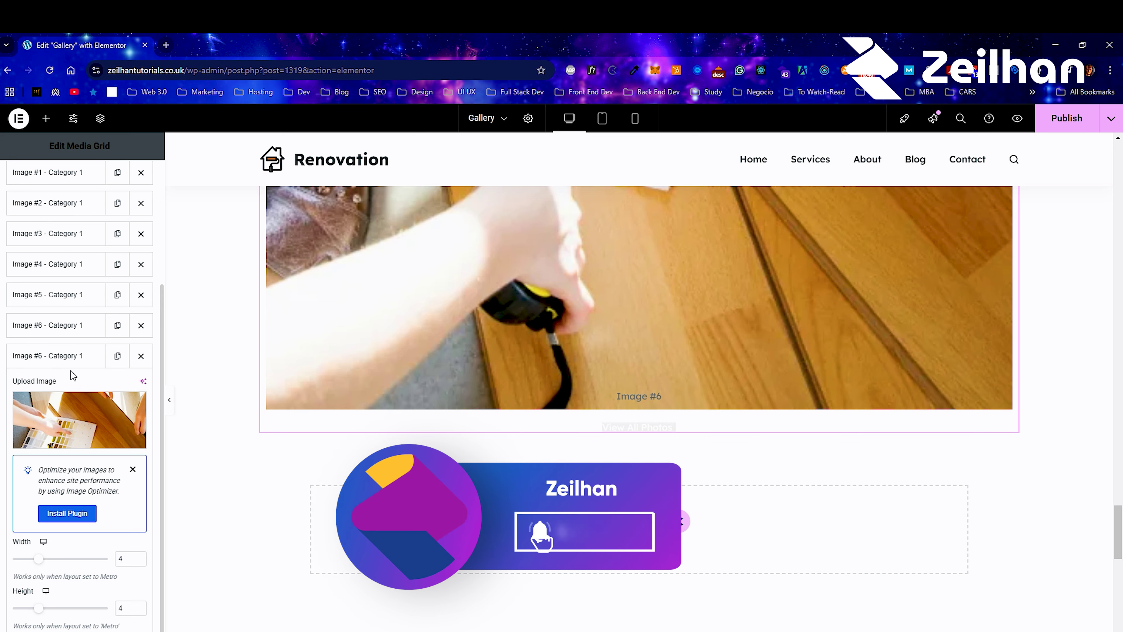
pyautogui.click(75, 425)
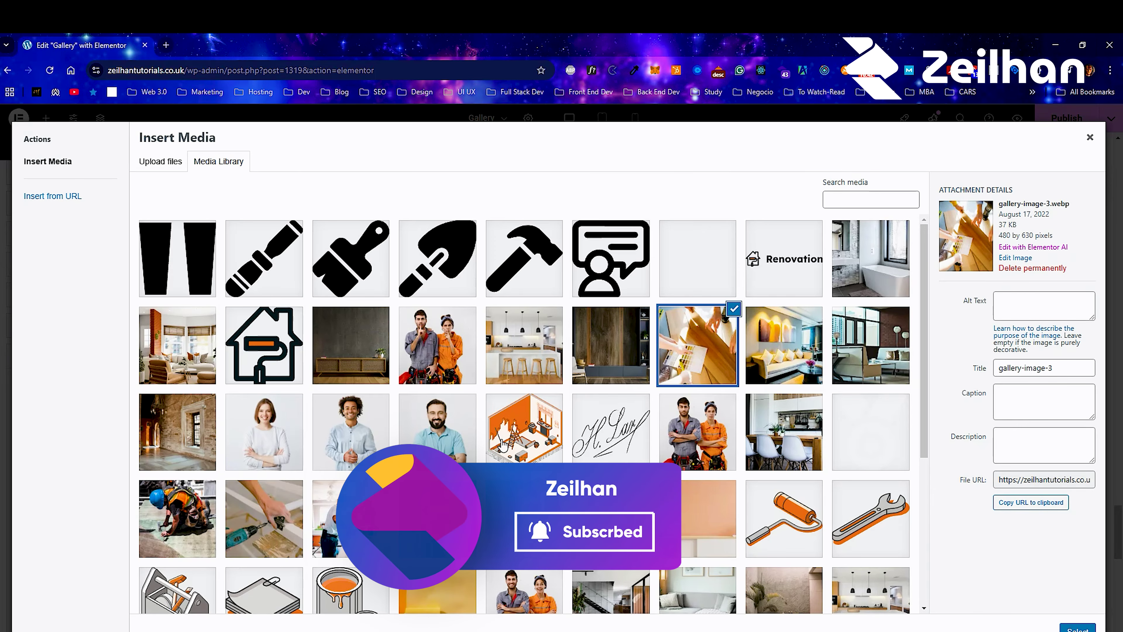
pyautogui.click(574, 354)
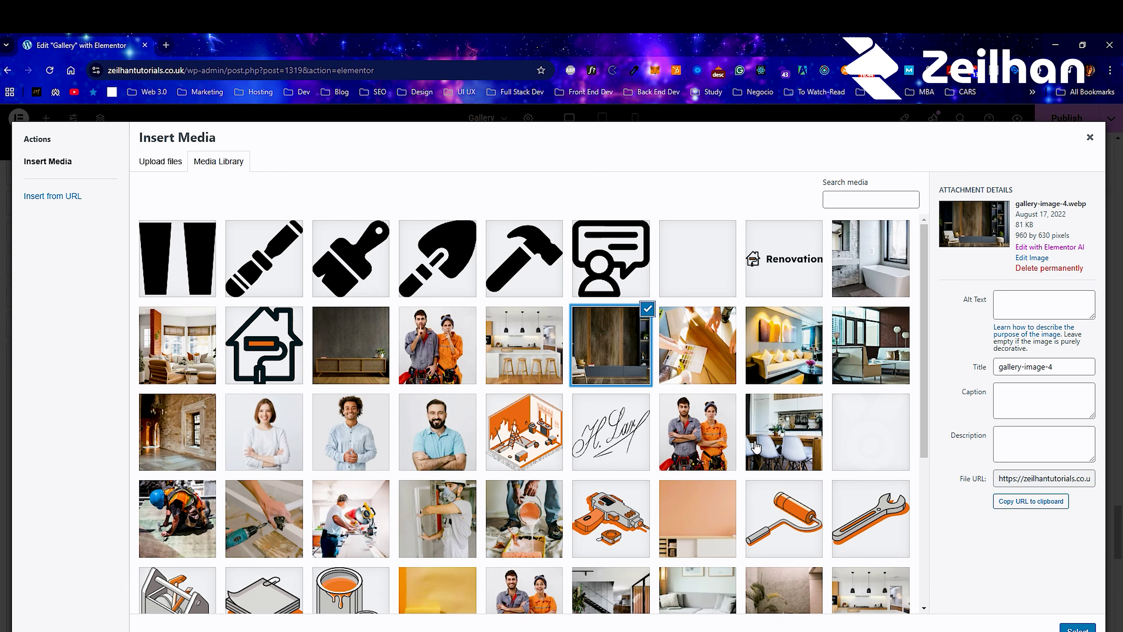
pyautogui.click(1069, 619)
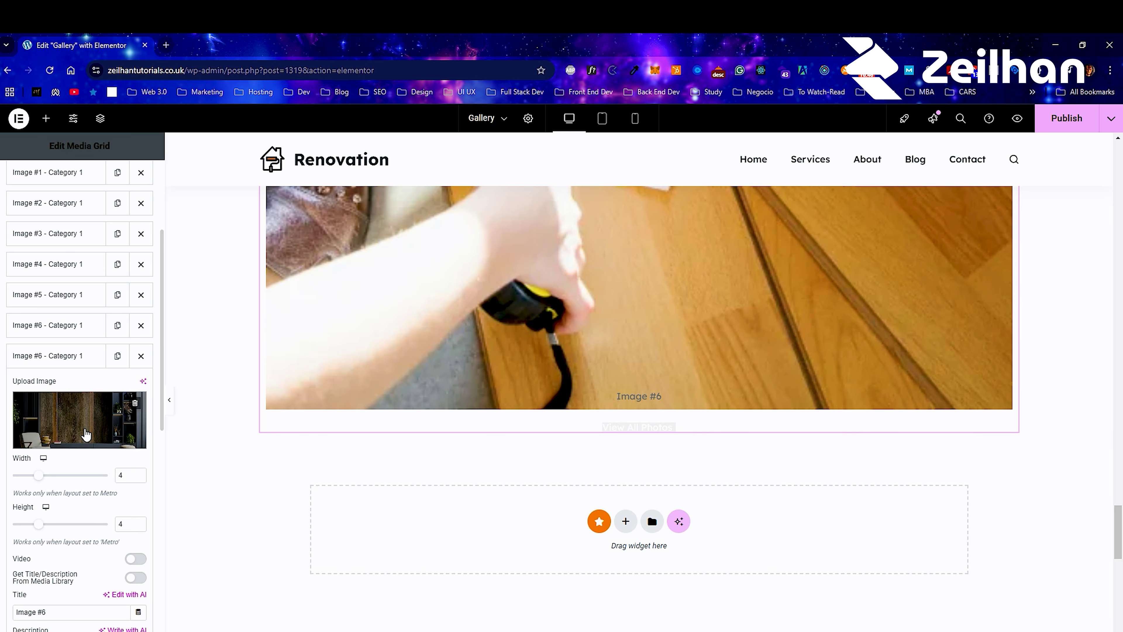
pyautogui.click(73, 430)
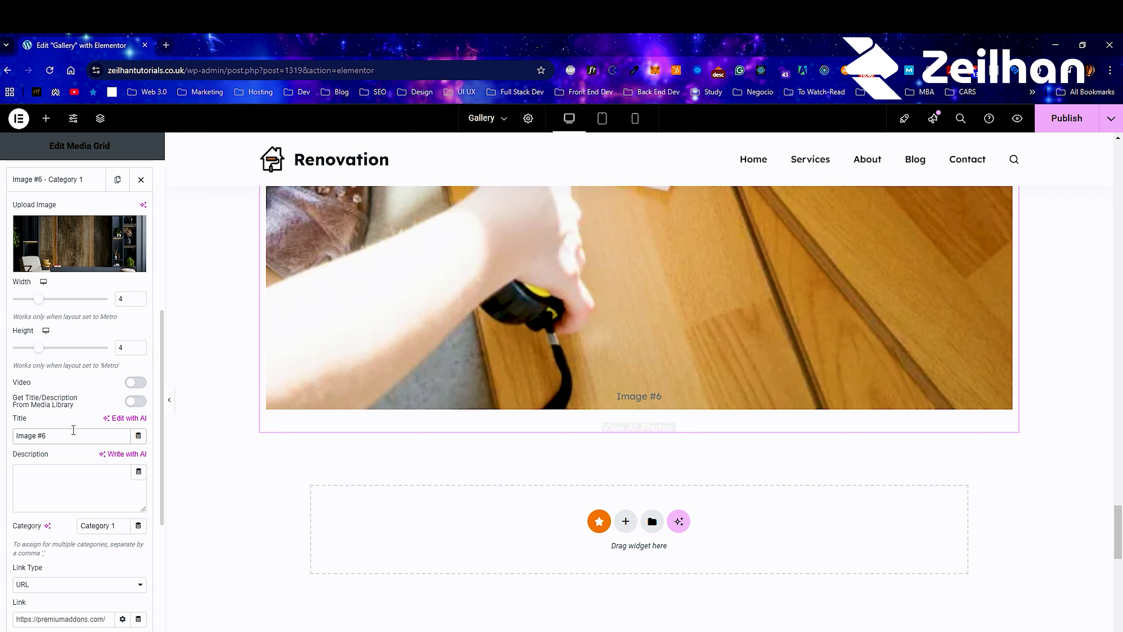
pyautogui.press('BackSpace')
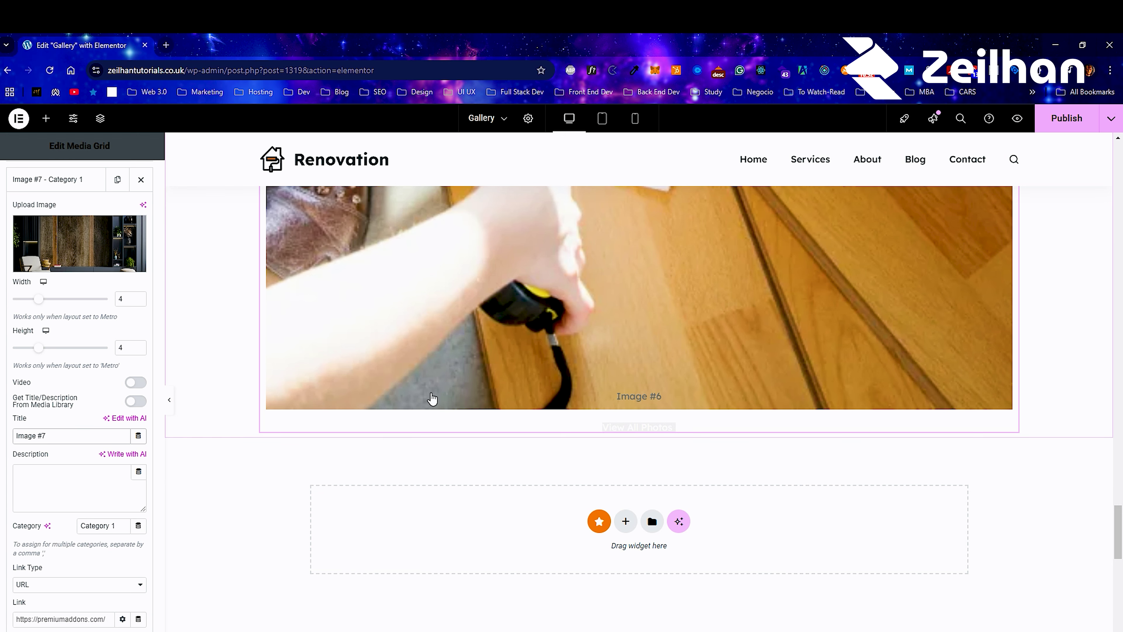
# Set the media grid's load more button text color to black (#000000)
pyautogui.scroll(8, 58, 271)
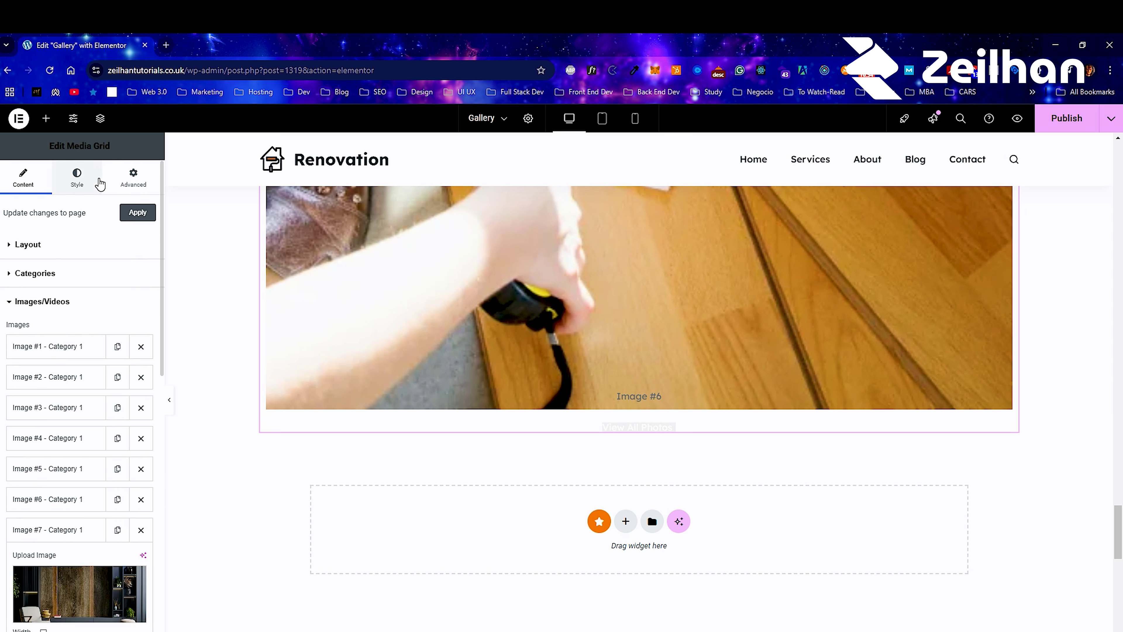
pyautogui.click(77, 177)
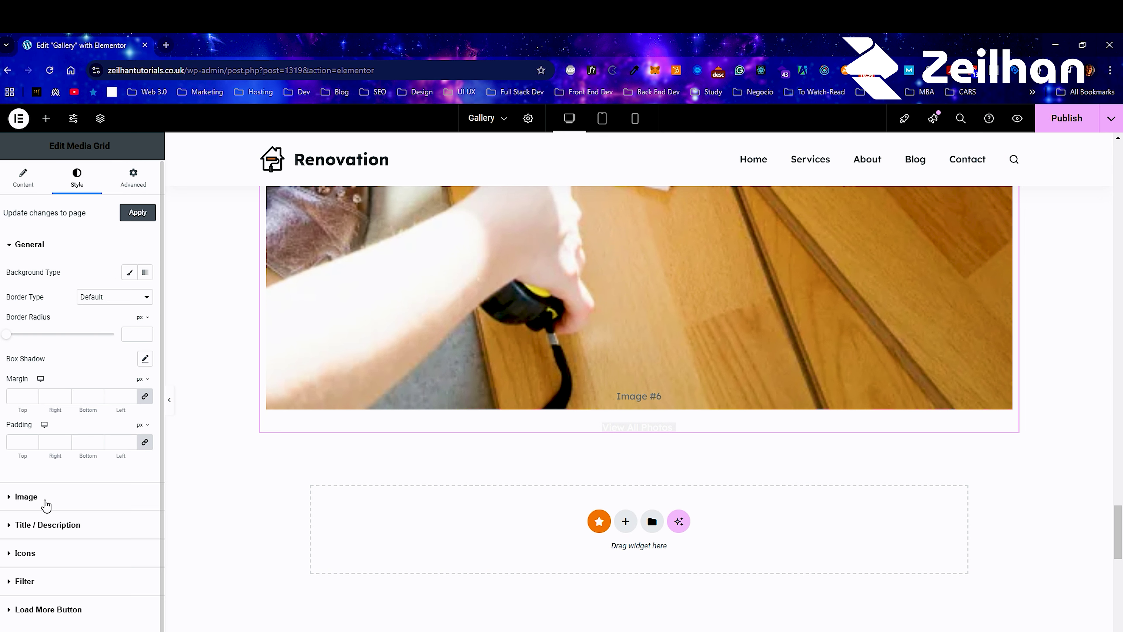
pyautogui.click(51, 606)
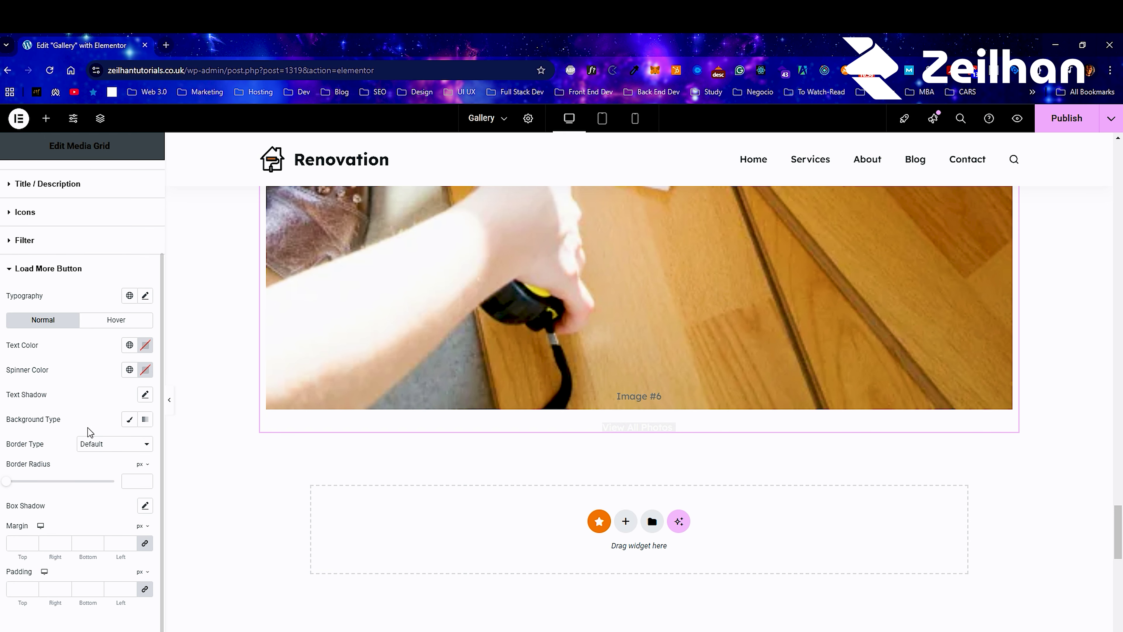
pyautogui.click(126, 346)
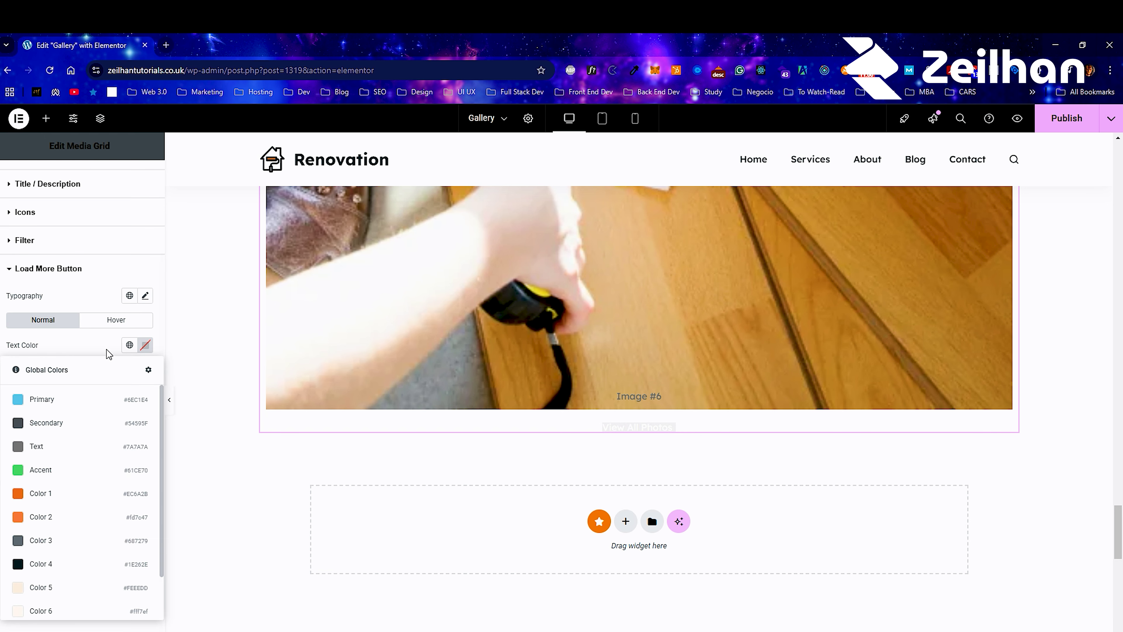
pyautogui.click(141, 351)
pyautogui.moveTo(143, 477); pyautogui.dragTo(56, 500)
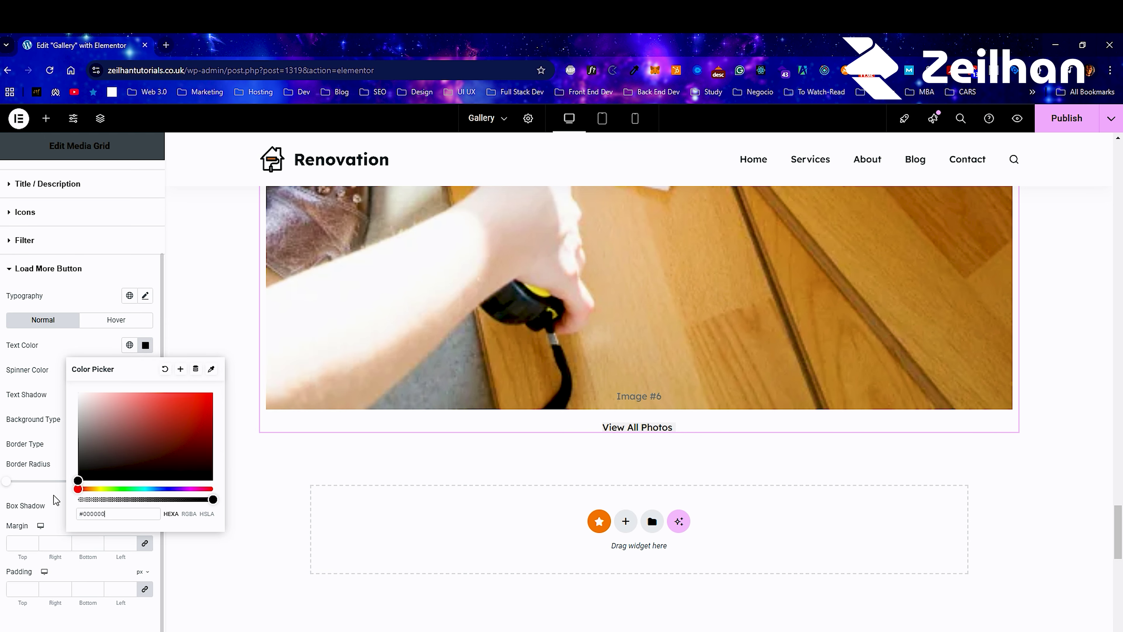
pyautogui.click(62, 353)
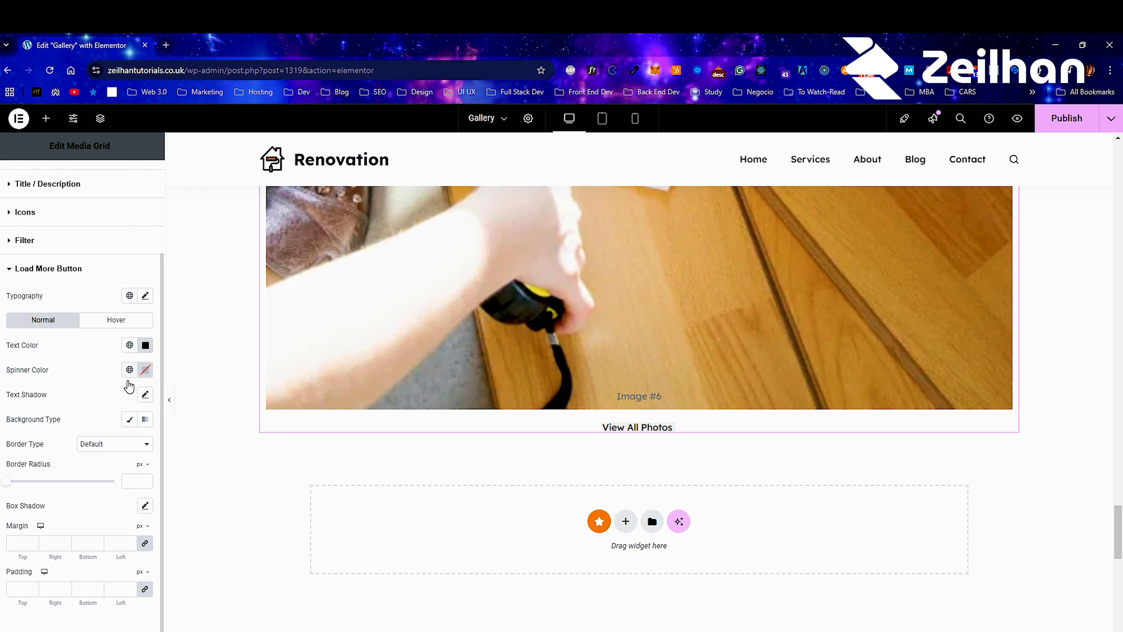
# Give the load more button a classic solid background in black
pyautogui.click(145, 419)
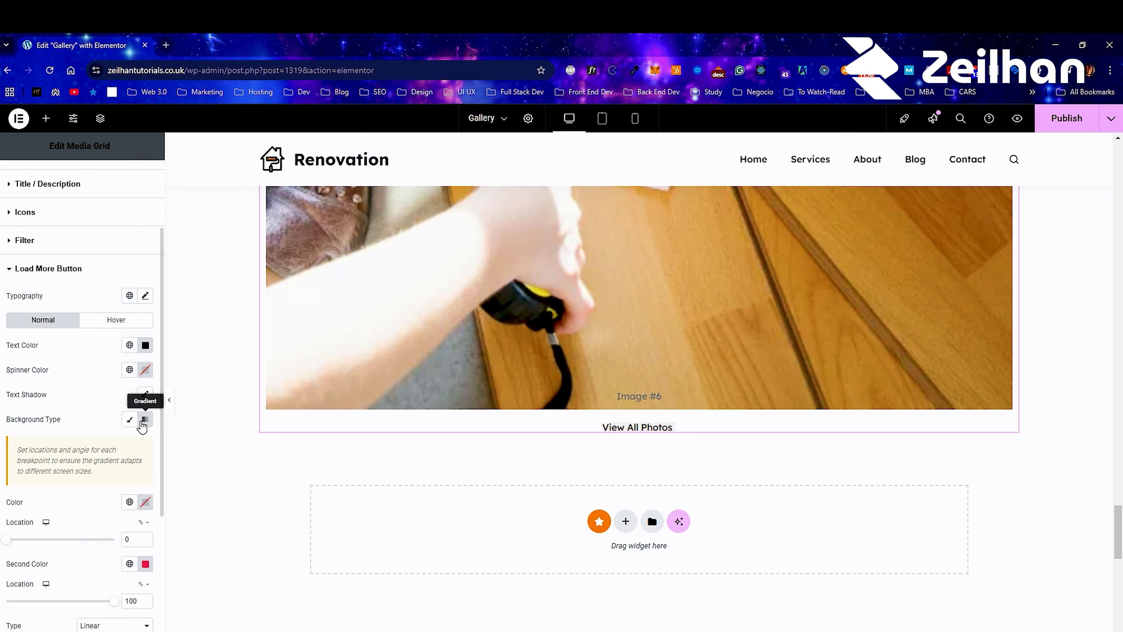
pyautogui.click(130, 419)
pyautogui.click(145, 443)
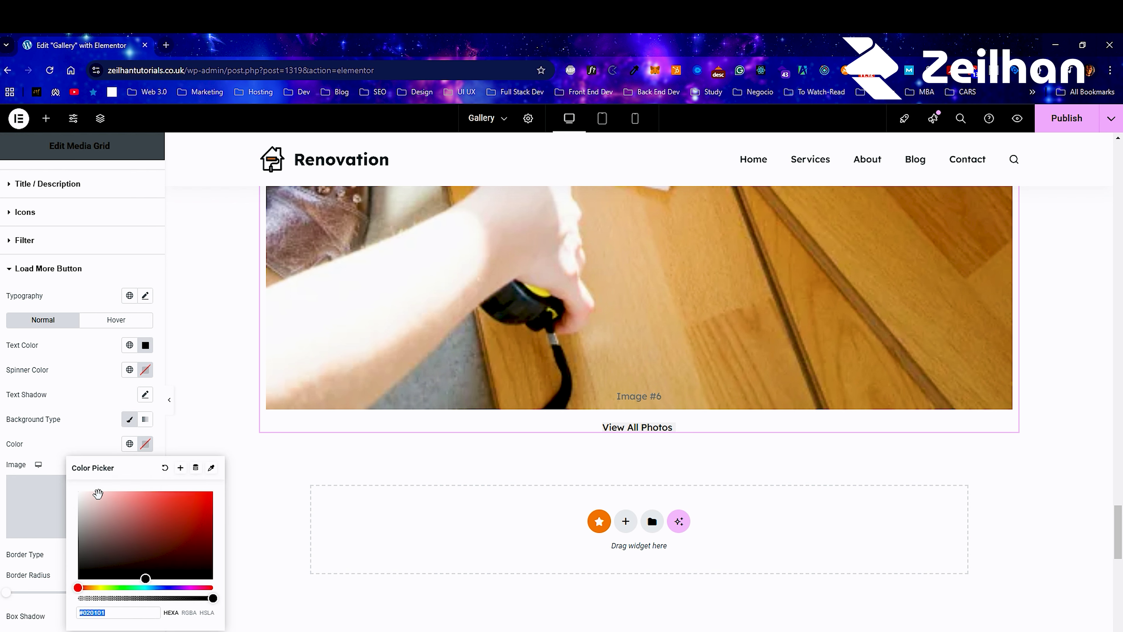
pyautogui.moveTo(80, 559); pyautogui.dragTo(72, 589)
pyautogui.click(99, 392)
# Change the load more button's normal text color to white (#FFFFFF)
pyautogui.click(145, 347)
pyautogui.moveTo(116, 415); pyautogui.dragTo(57, 381)
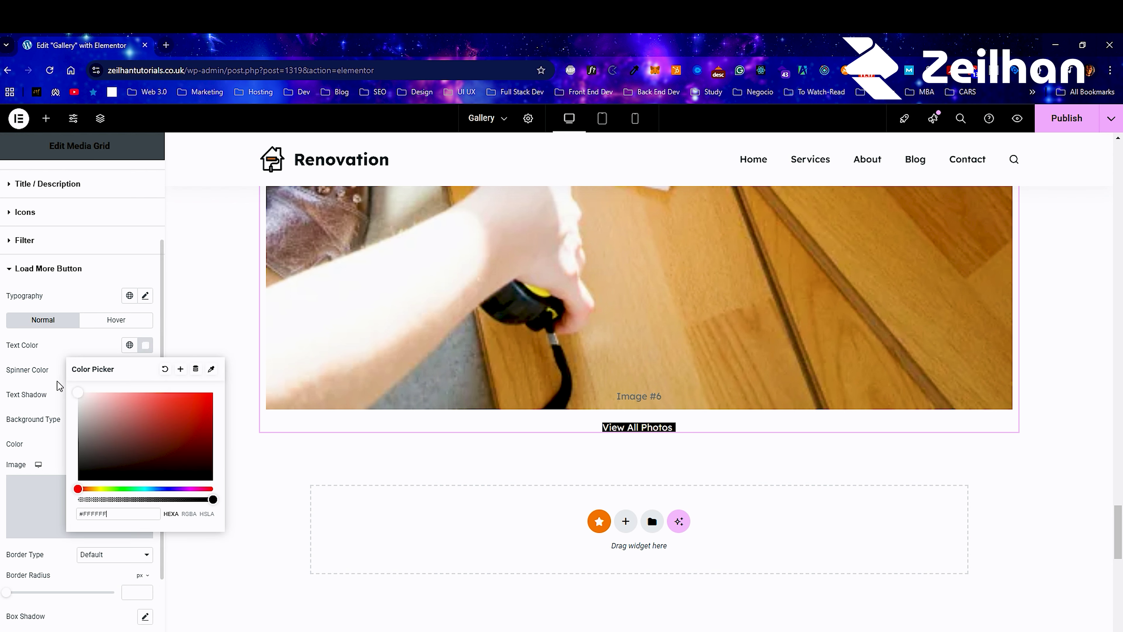
pyautogui.click(88, 352)
# Round the load more button with a 13 px border radius and set its padding to 20 px on all sides
pyautogui.scroll(-3, 66, 522)
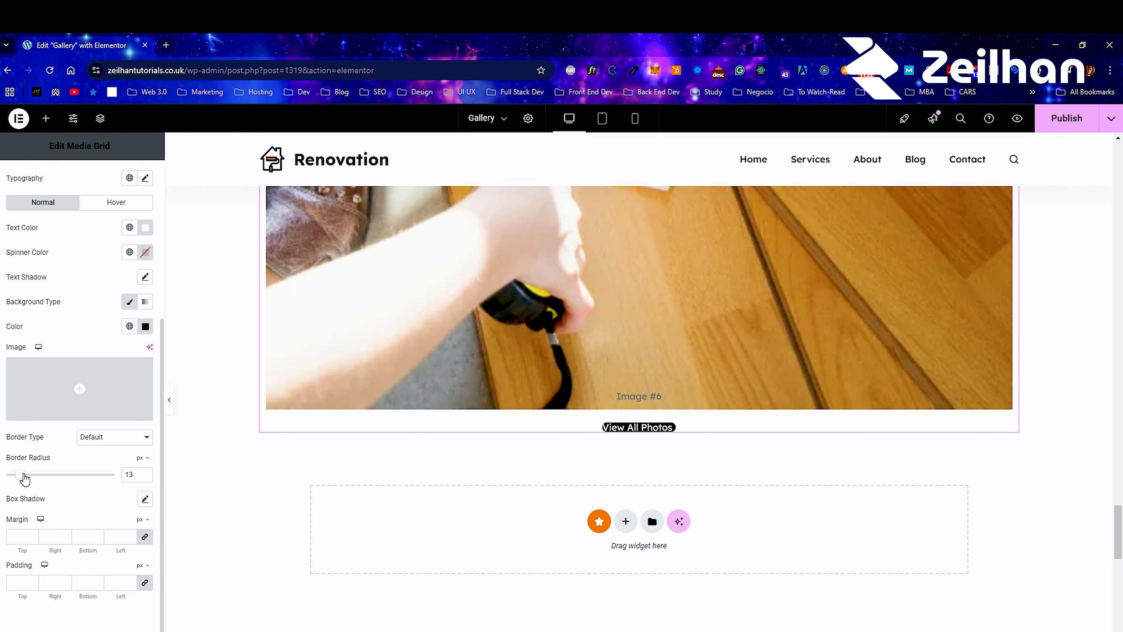
pyautogui.click(32, 581)
pyautogui.write('20')
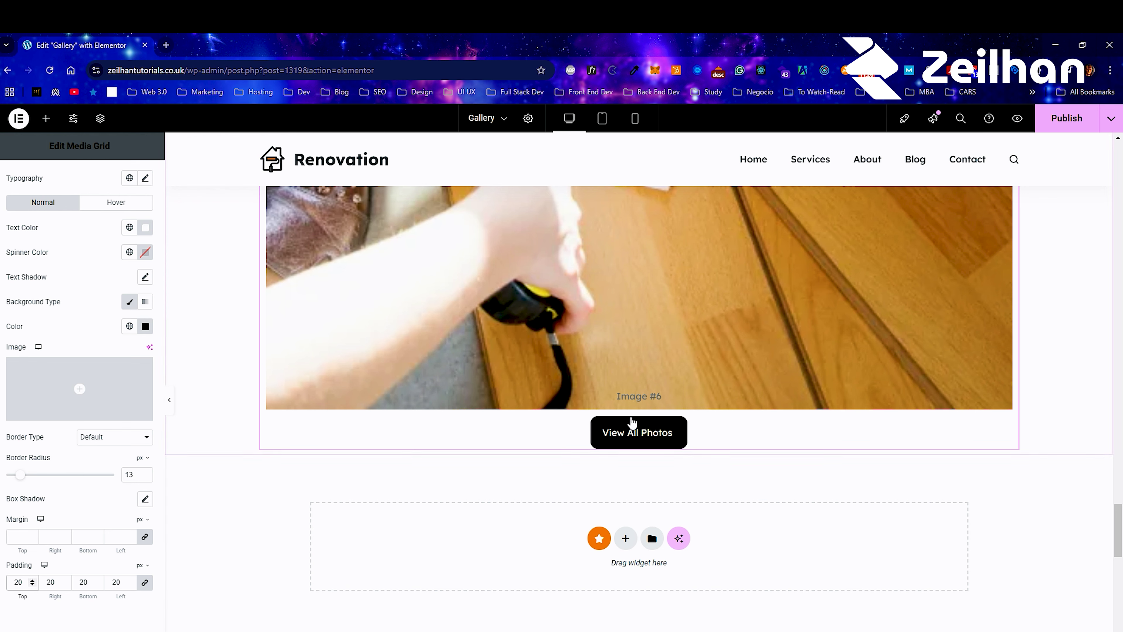
# Give the load more button's hover state a classic background in an orange global color
pyautogui.click(126, 202)
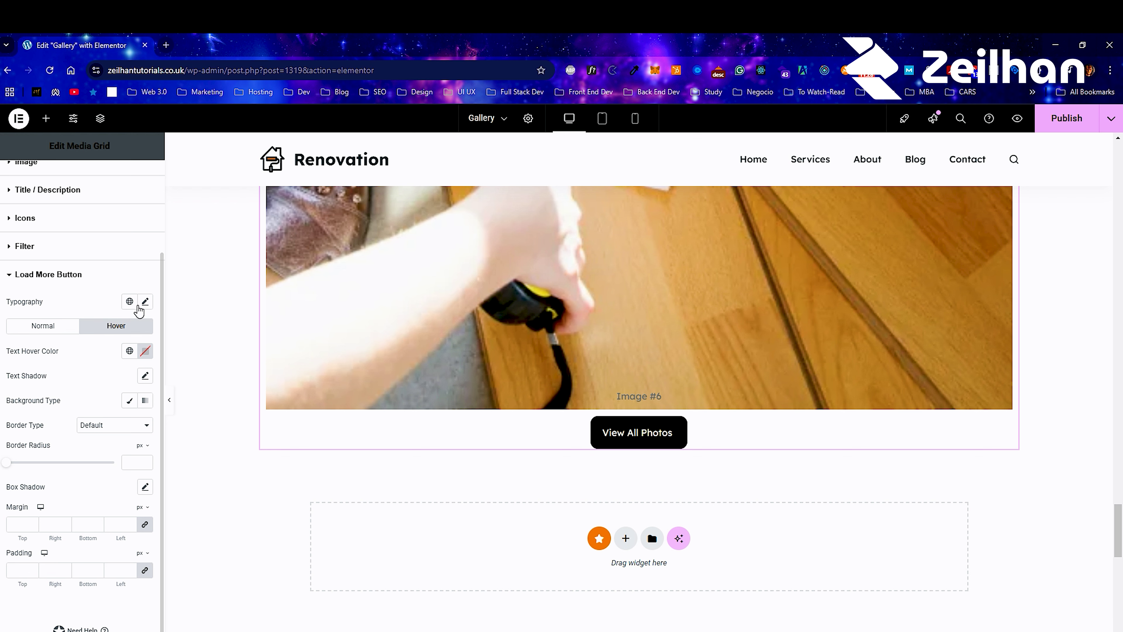
pyautogui.click(130, 400)
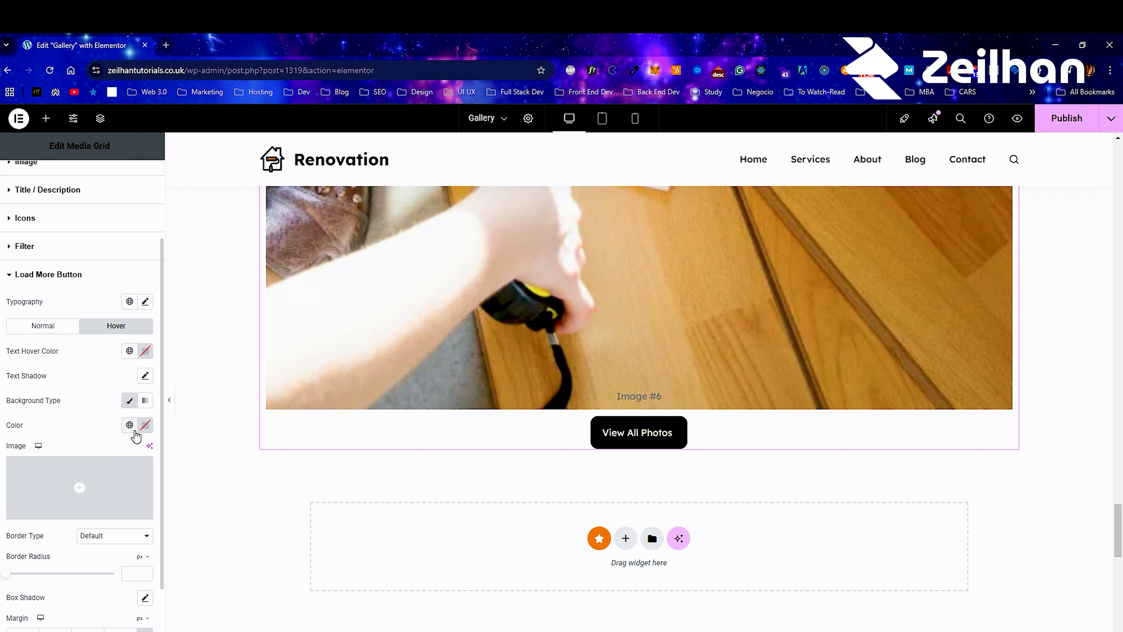
pyautogui.click(129, 427)
pyautogui.click(54, 313)
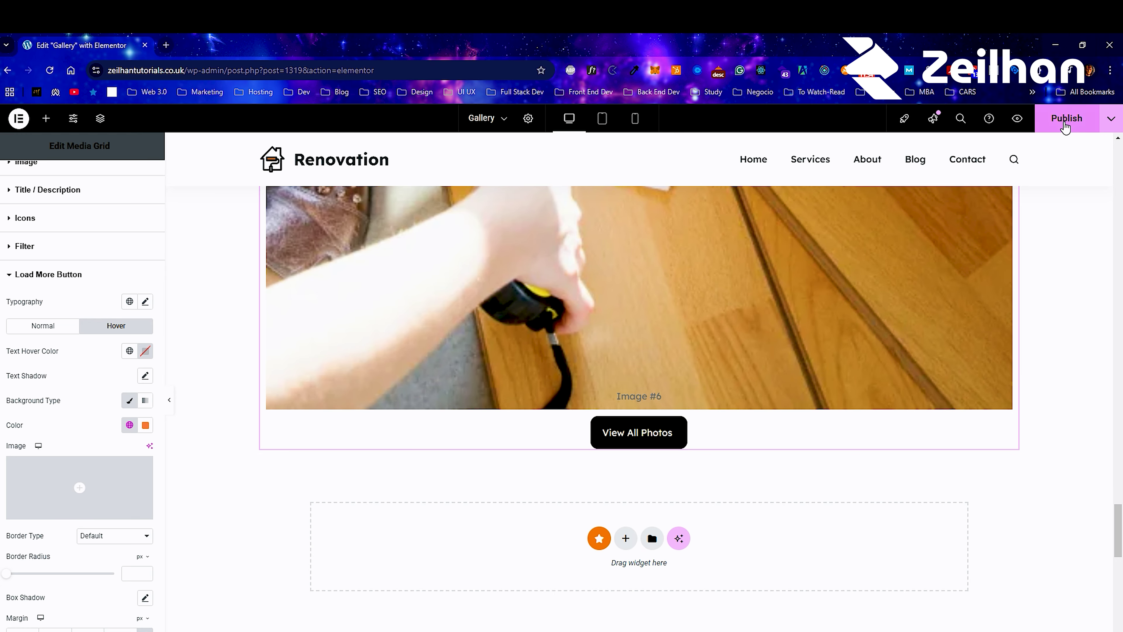
# Review the gallery's category filters, images and View All Photos button against the request in the YouTube comment
pyautogui.scroll(15, 553, 372)
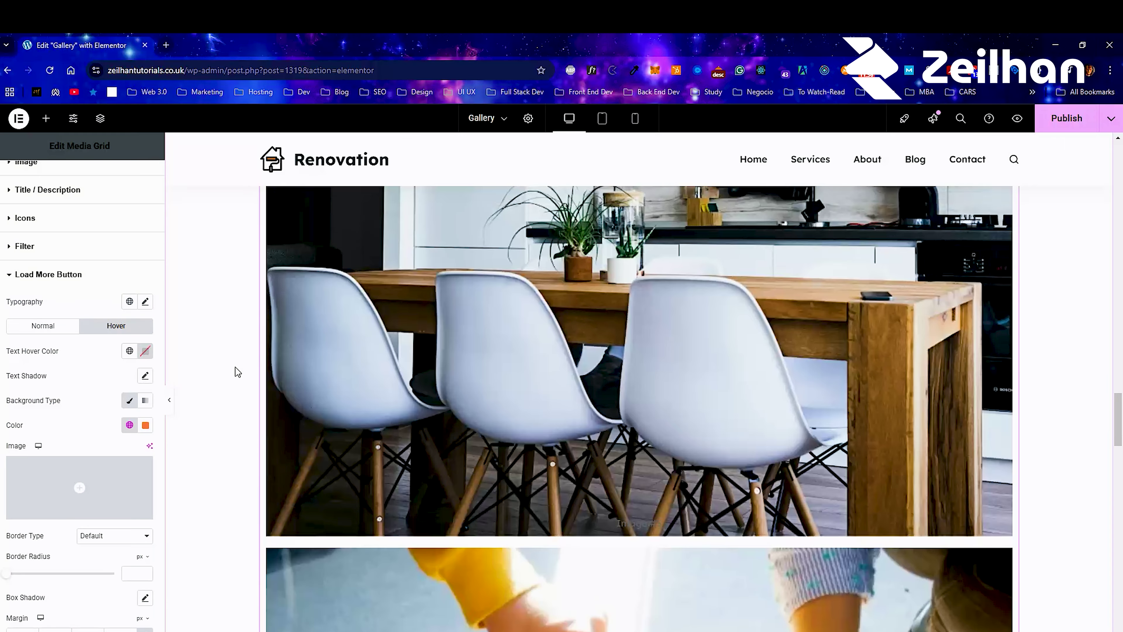
pyautogui.scroll(15, 341, 411)
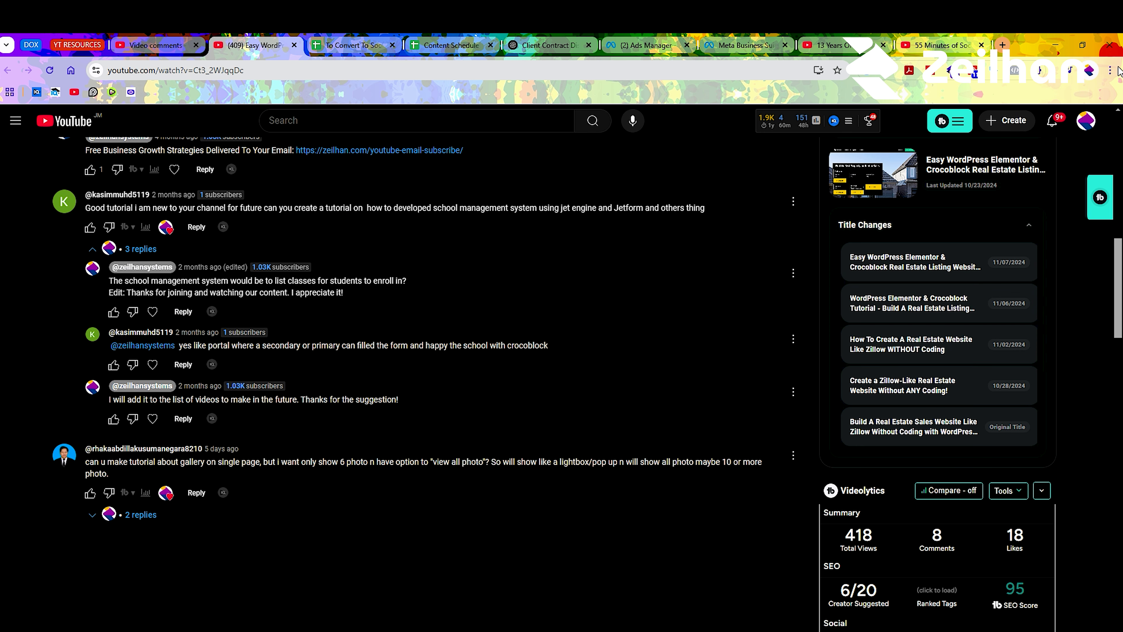
pyautogui.click(1055, 47)
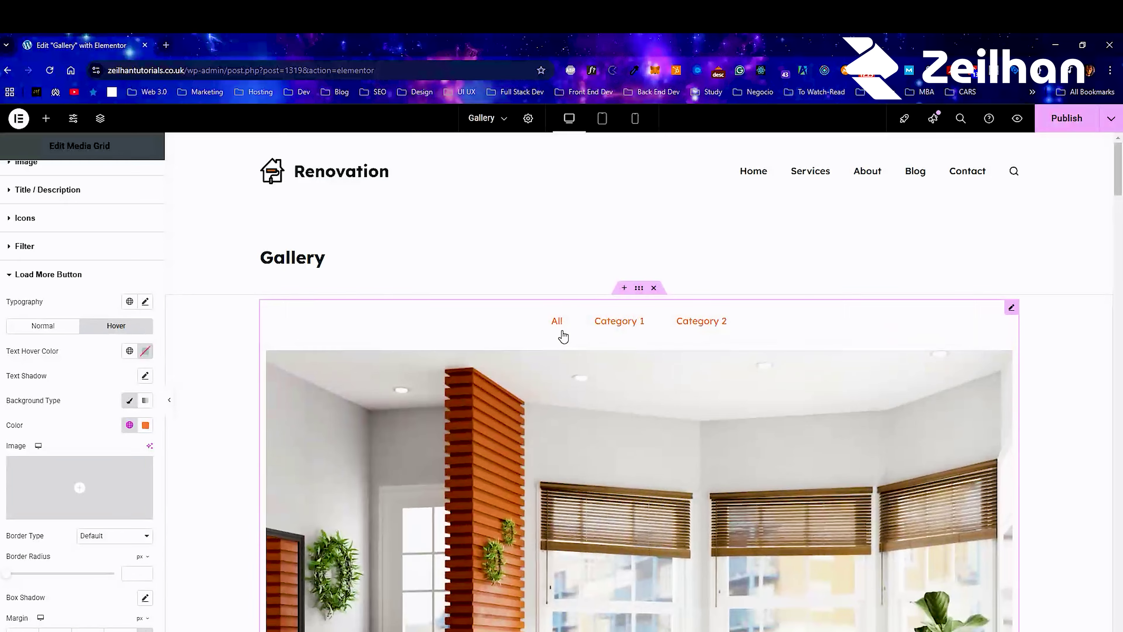
pyautogui.scroll(-3, 523, 382)
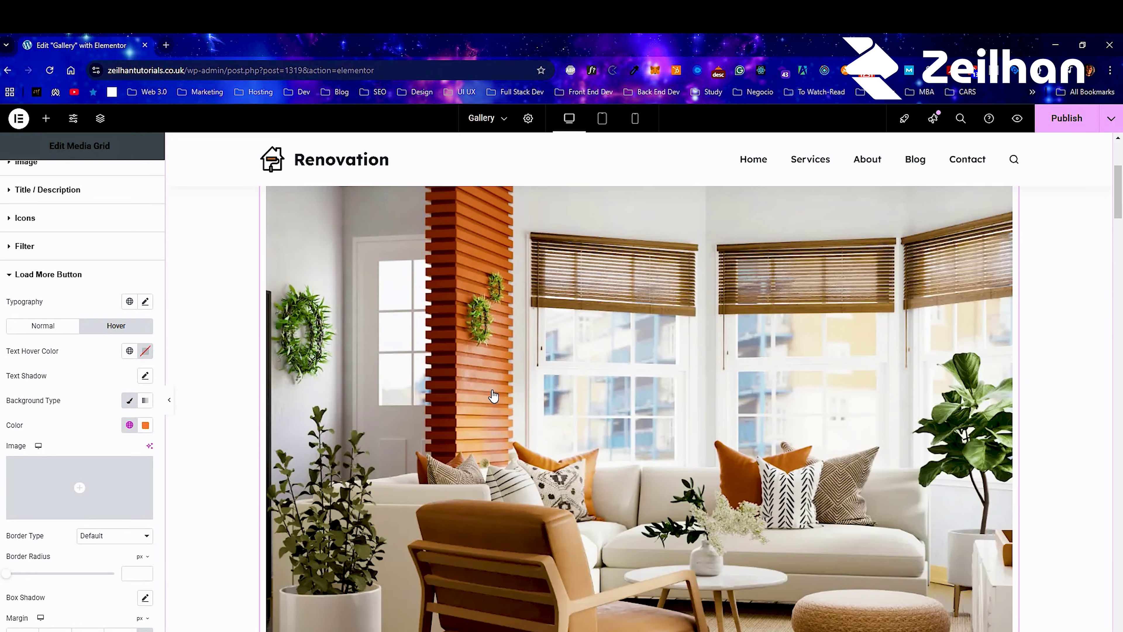
pyautogui.scroll(-15, 494, 396)
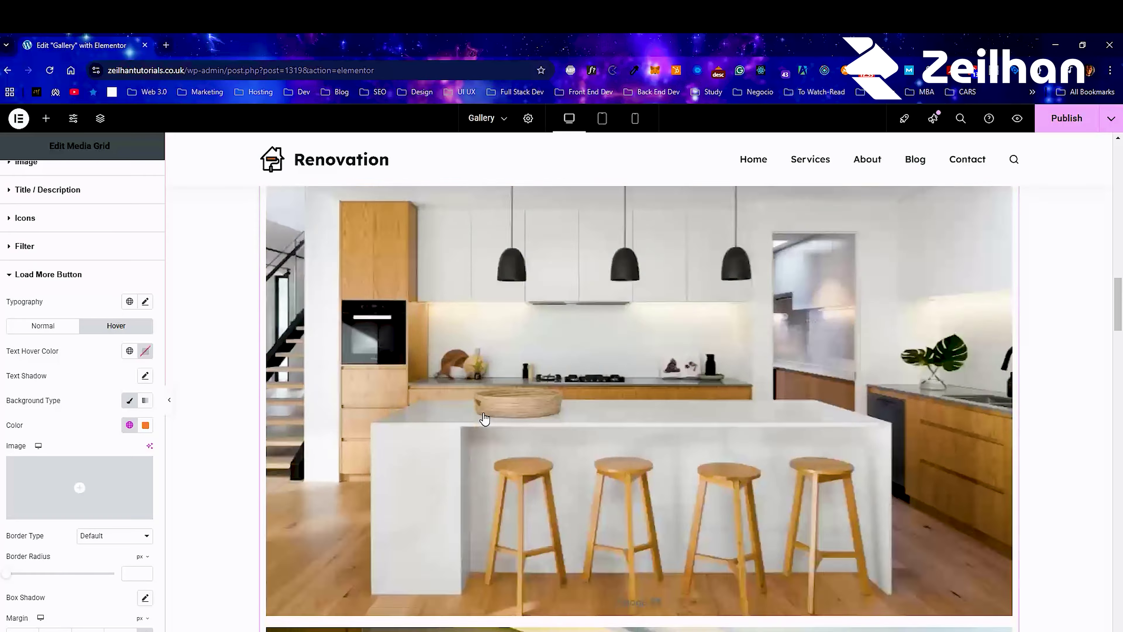
pyautogui.scroll(-20, 484, 418)
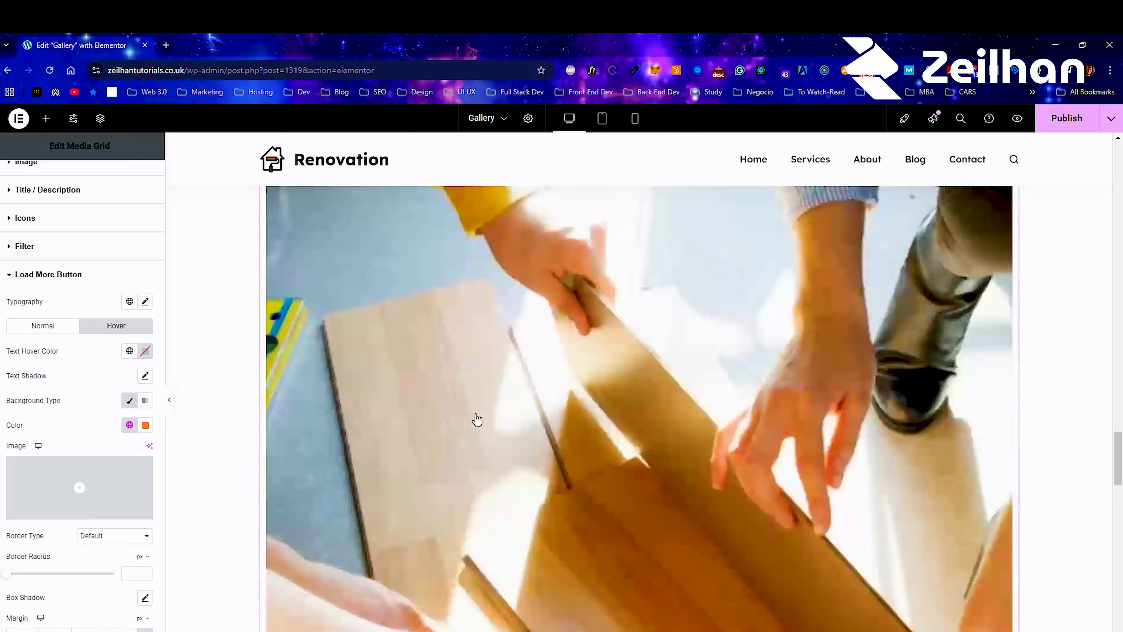
pyautogui.scroll(-15, 477, 418)
pyautogui.scroll(10, 473, 414)
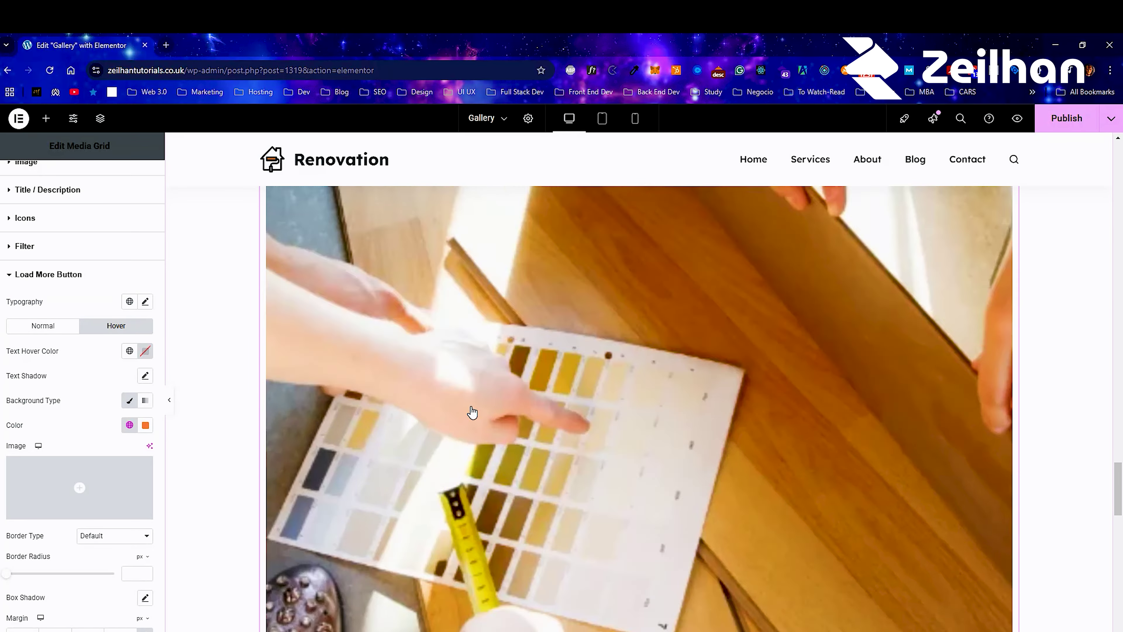
pyautogui.scroll(-10, 468, 409)
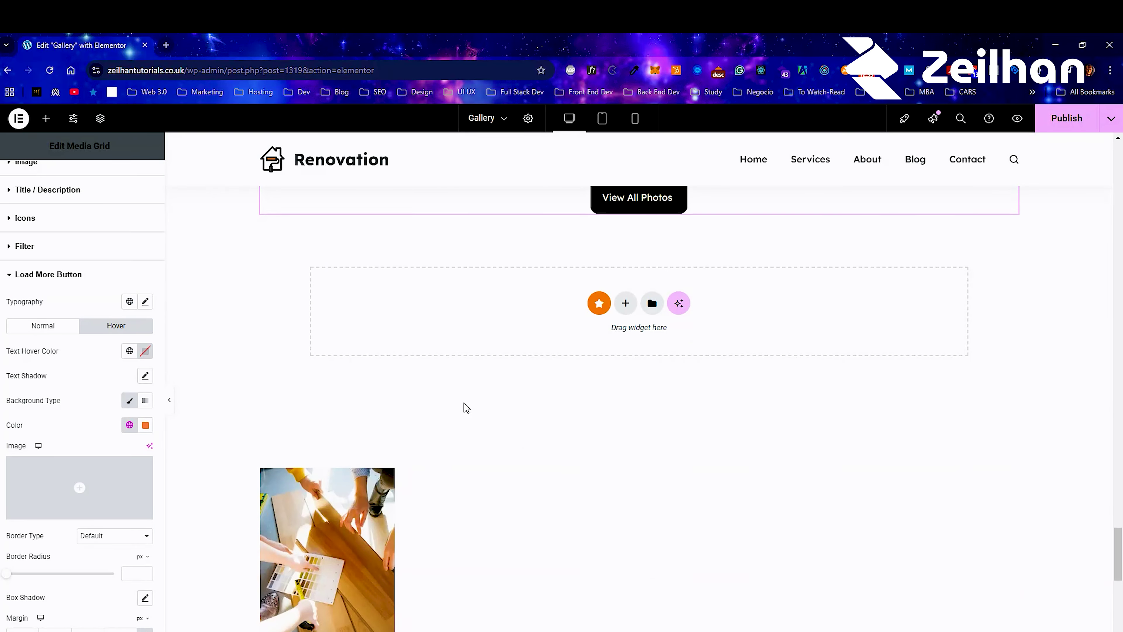
pyautogui.scroll(15, 464, 402)
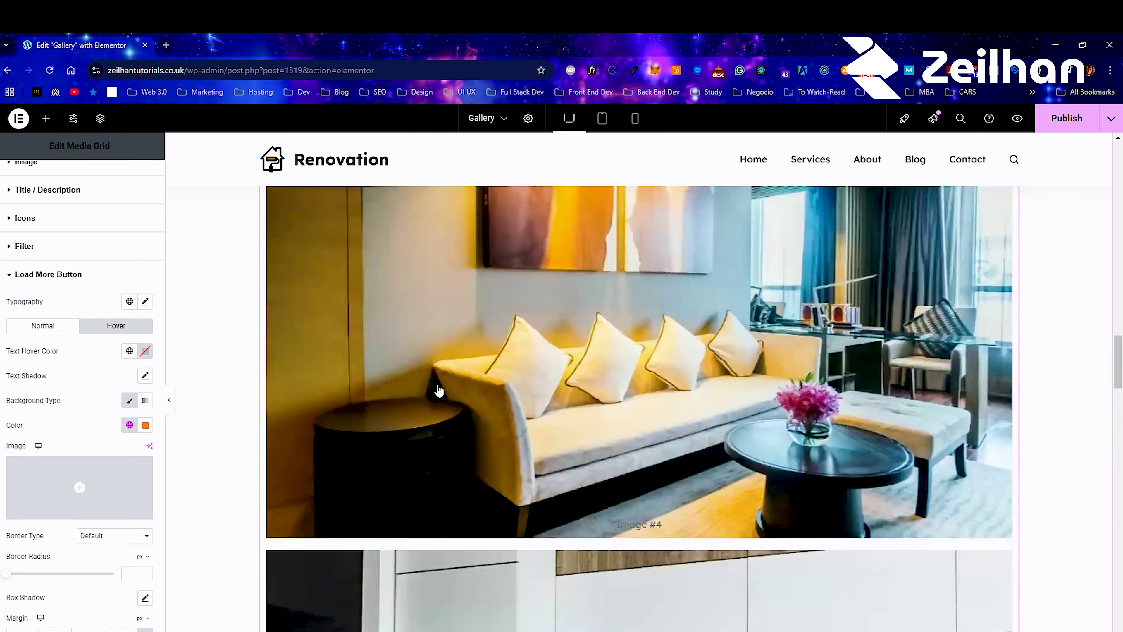
pyautogui.scroll(5, 391, 336)
pyautogui.scroll(10, 387, 328)
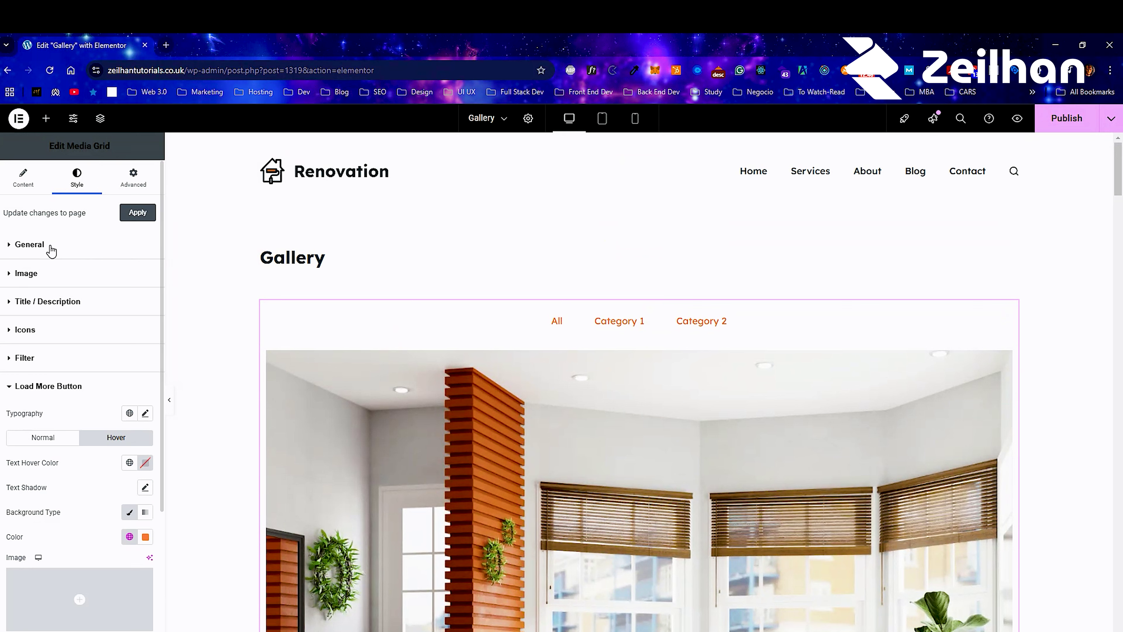
pyautogui.click(52, 248)
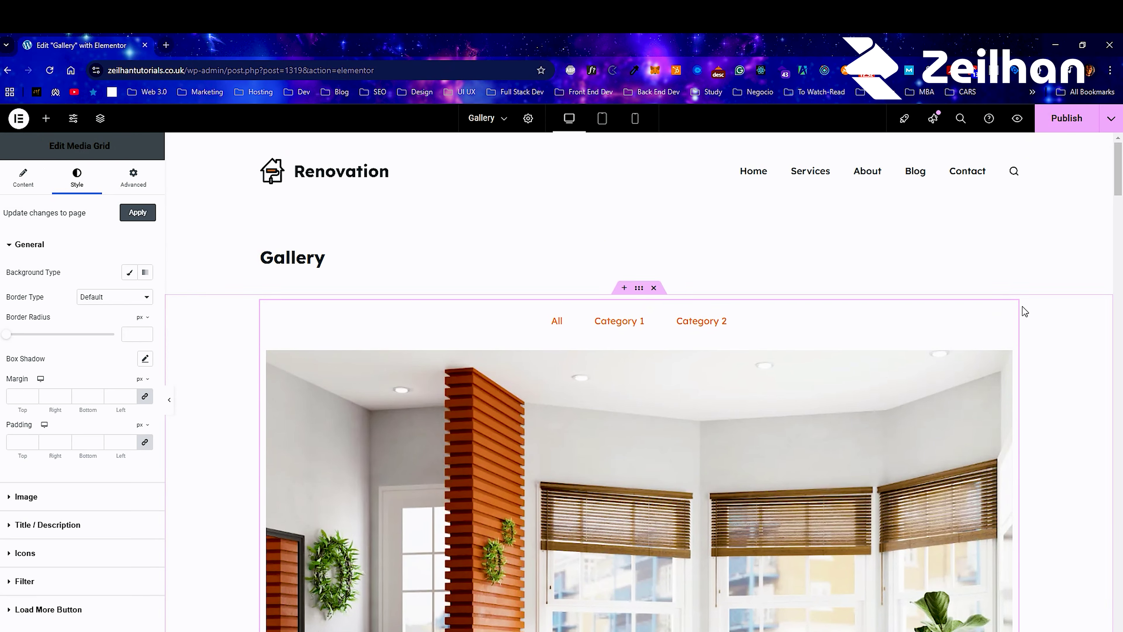
pyautogui.rightClick(1015, 314)
pyautogui.click(966, 319)
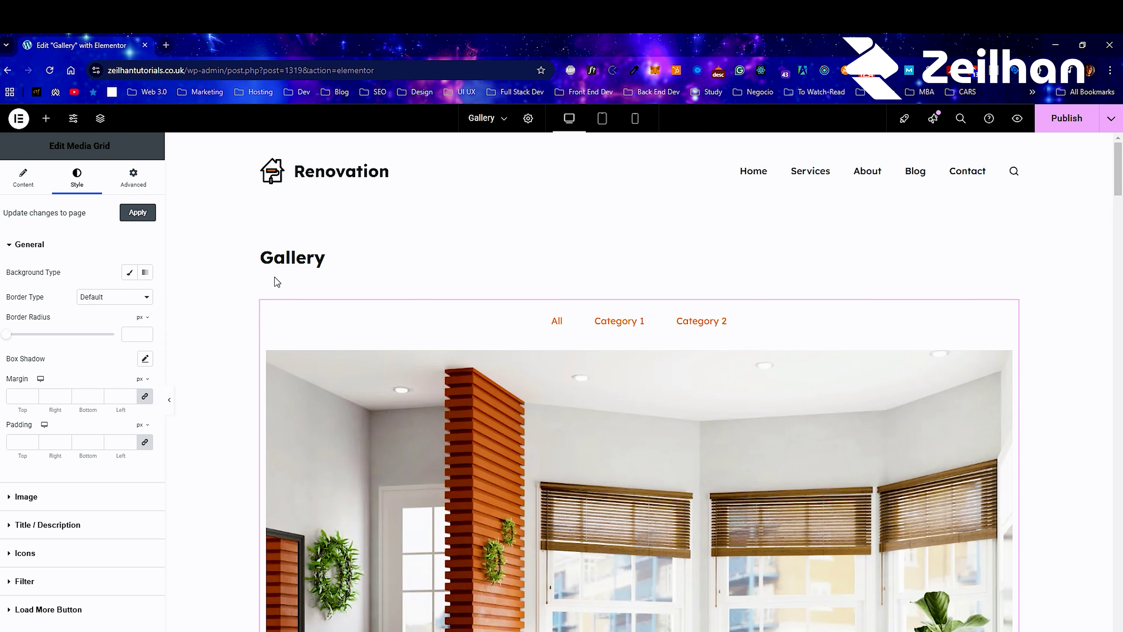
pyautogui.click(45, 497)
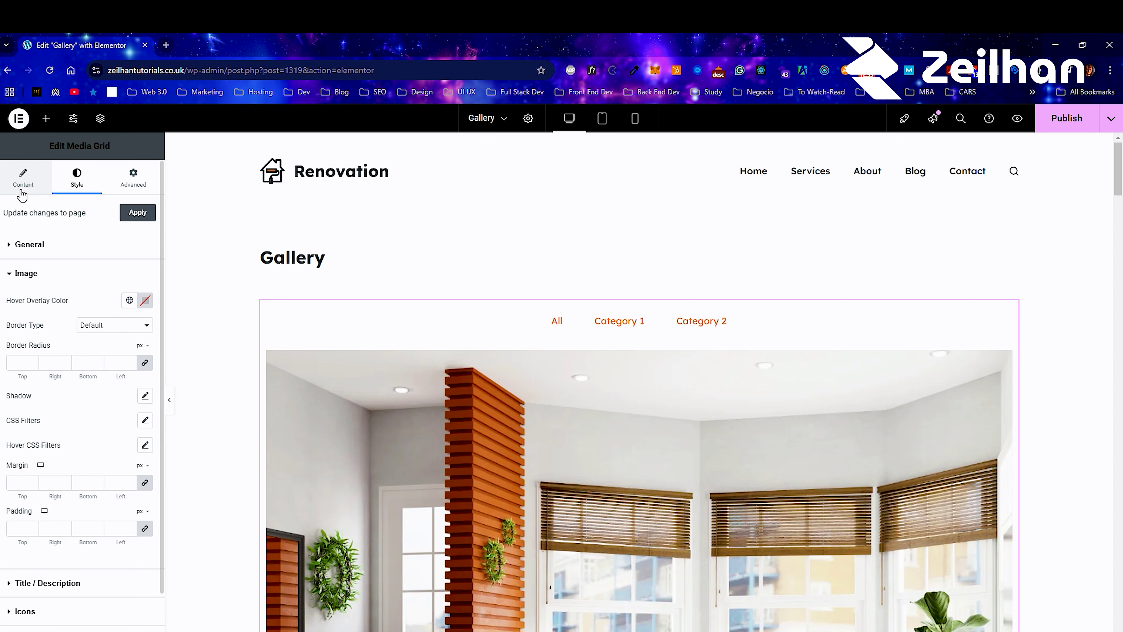
# Try the Masonry grid layout for the media grid and return it to Even
pyautogui.click(22, 179)
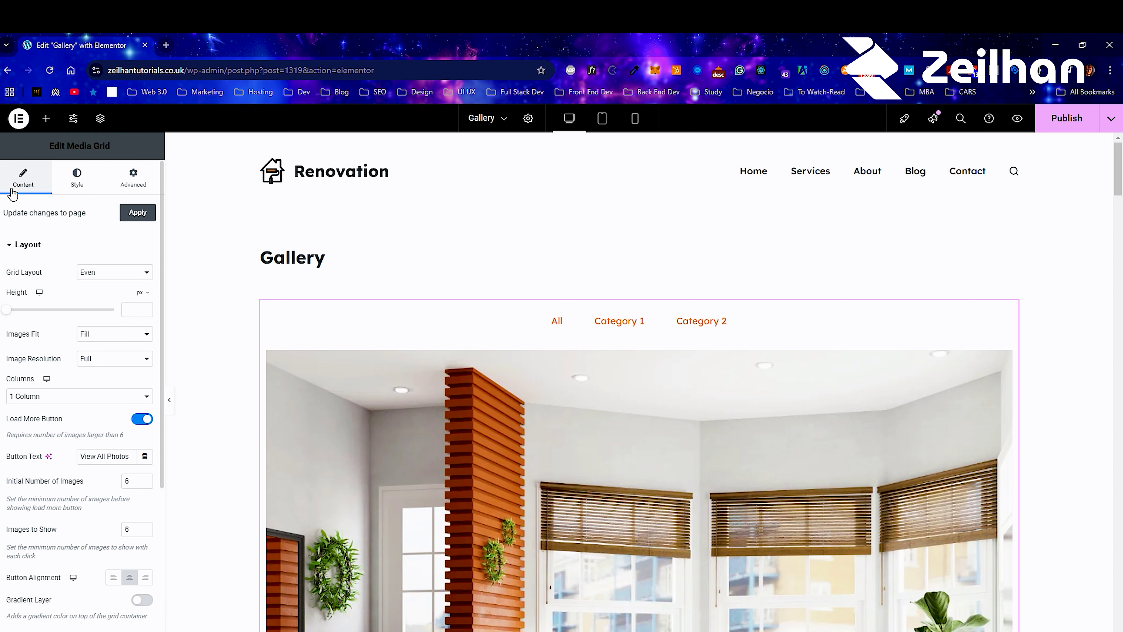
pyautogui.click(93, 274)
pyautogui.click(106, 301)
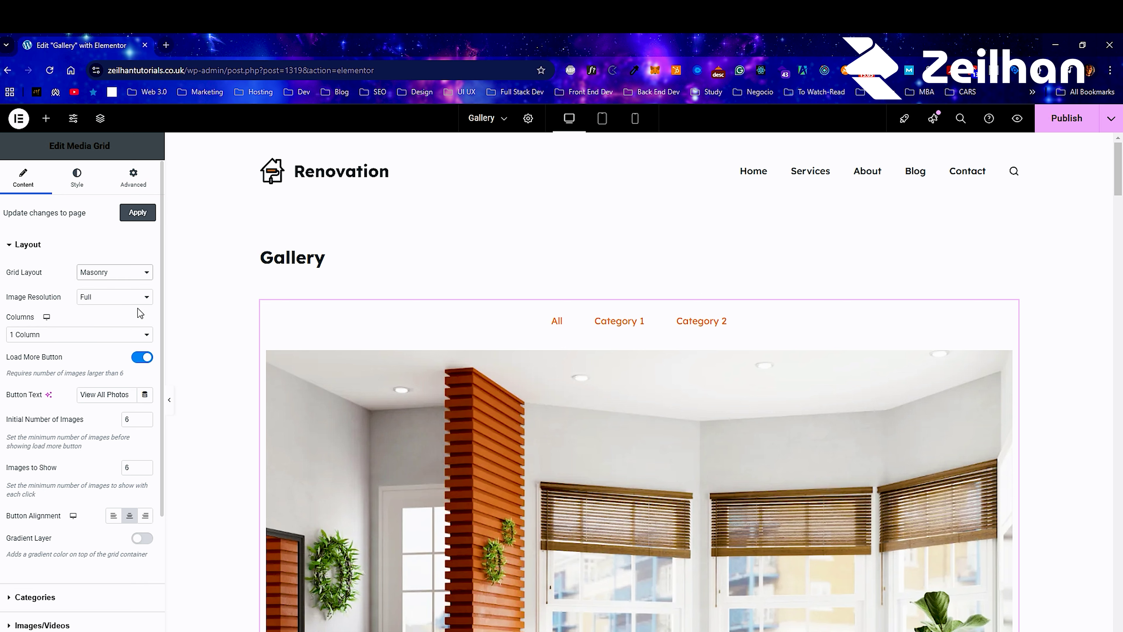
pyautogui.scroll(-5, 514, 371)
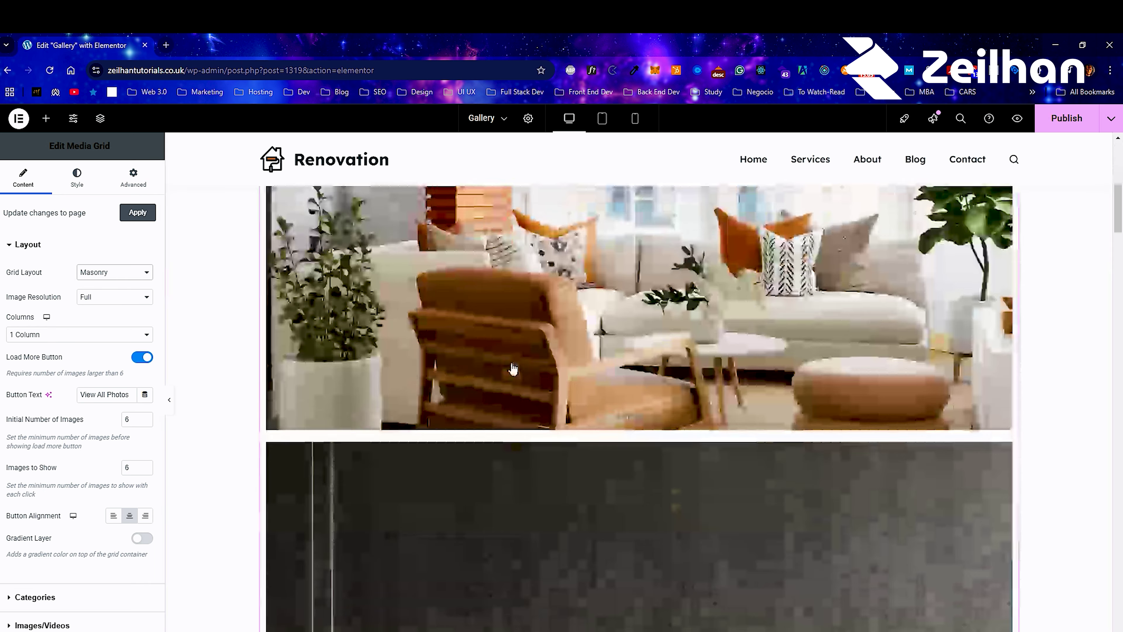
pyautogui.scroll(5, 302, 323)
pyautogui.click(111, 272)
pyautogui.click(108, 288)
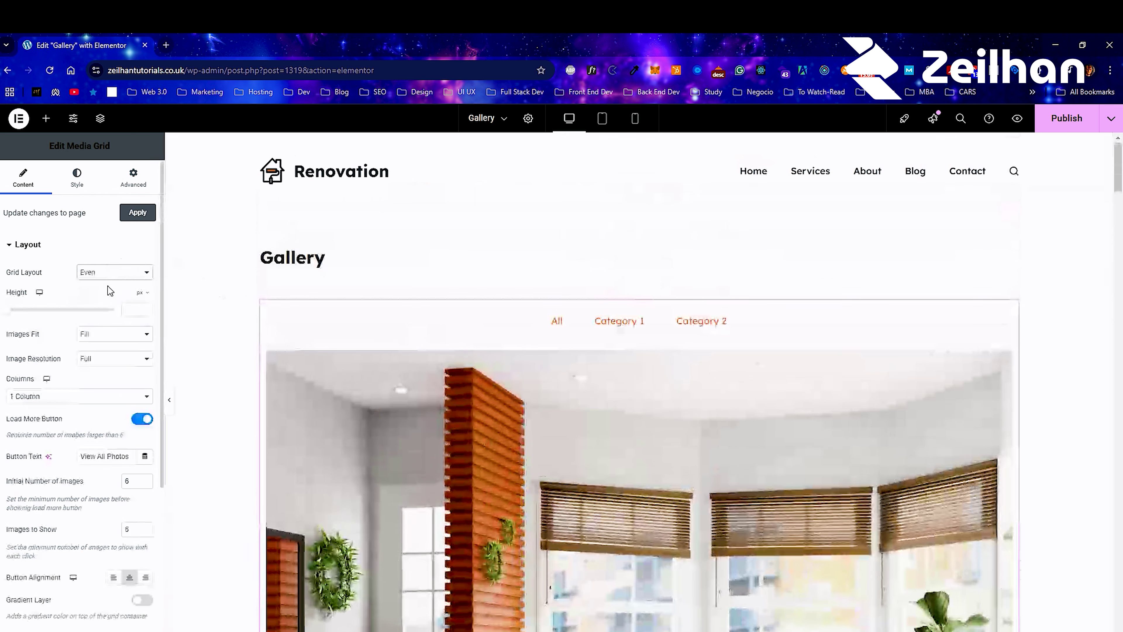
# Try the media grid at 6 columns and settle on 3 columns
pyautogui.click(47, 399)
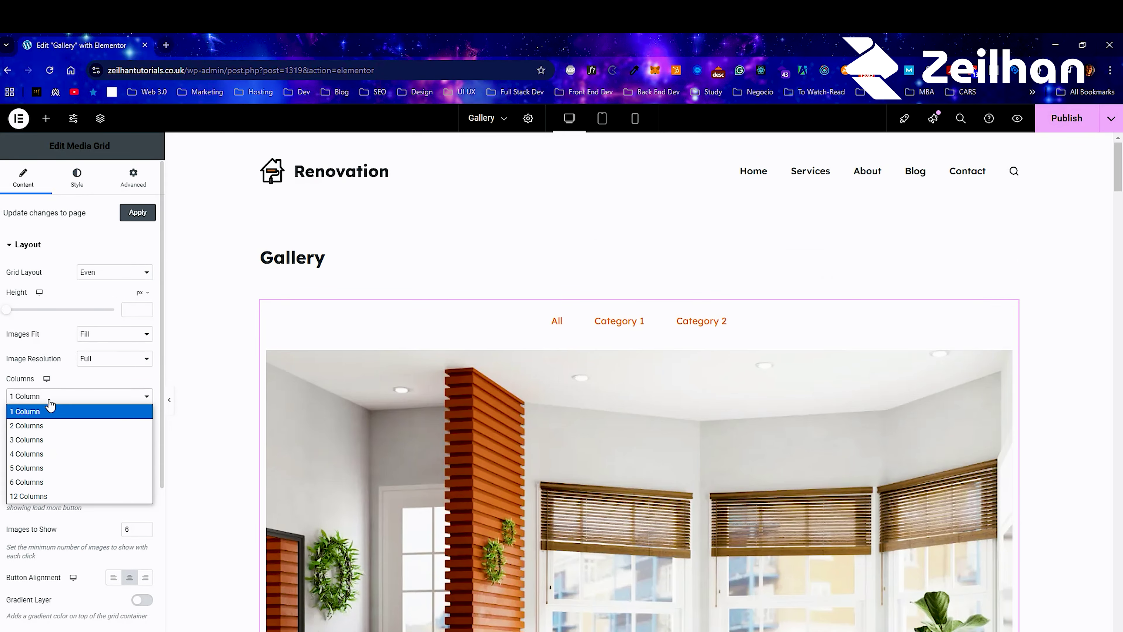
pyautogui.click(50, 483)
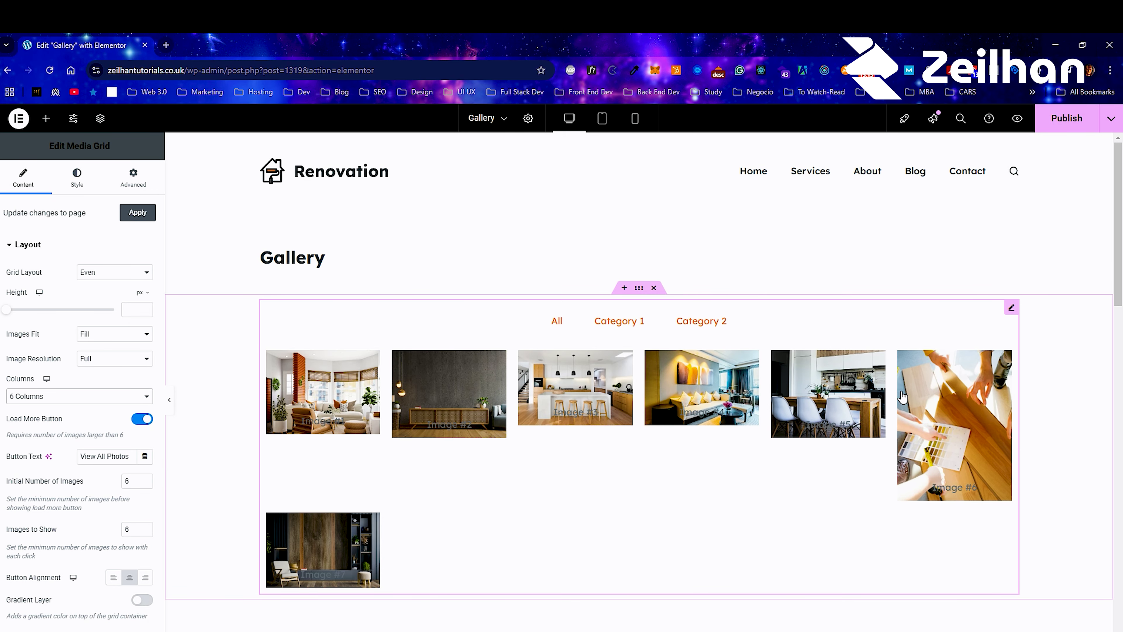
pyautogui.click(62, 396)
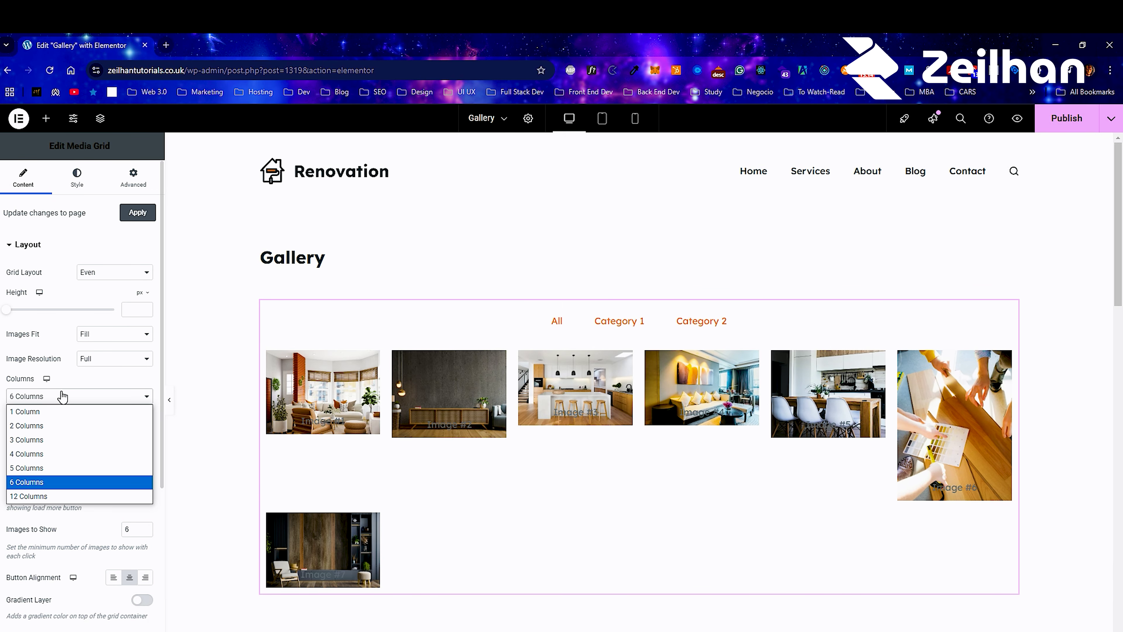
pyautogui.click(55, 440)
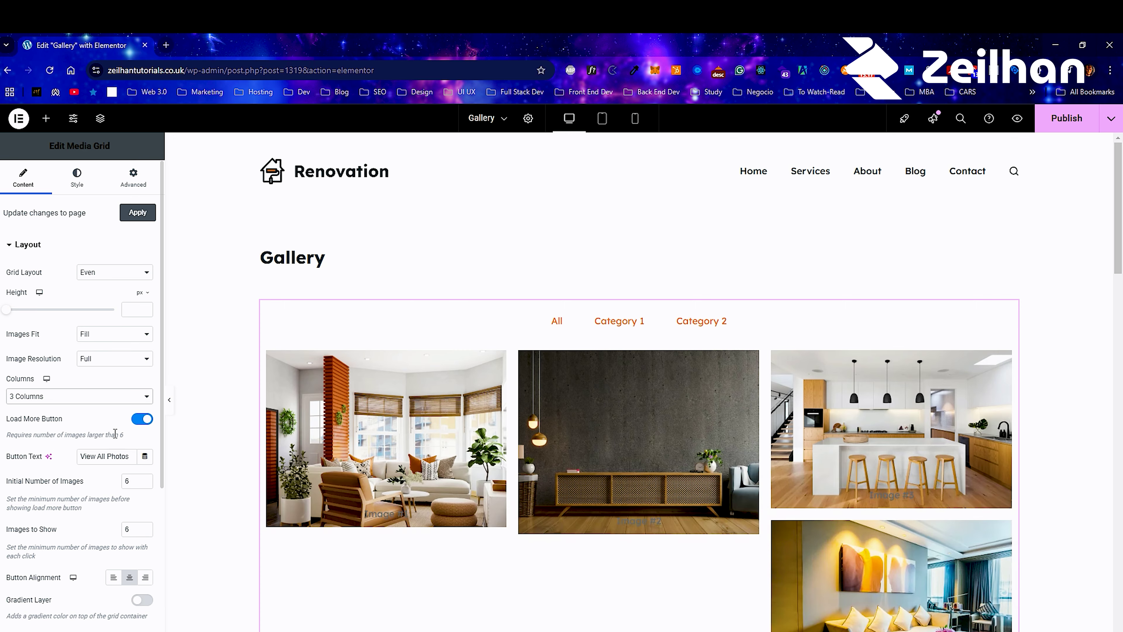
# Try the Masonry grid layout with three columns and look over how the images line up
pyautogui.scroll(-5, 425, 377)
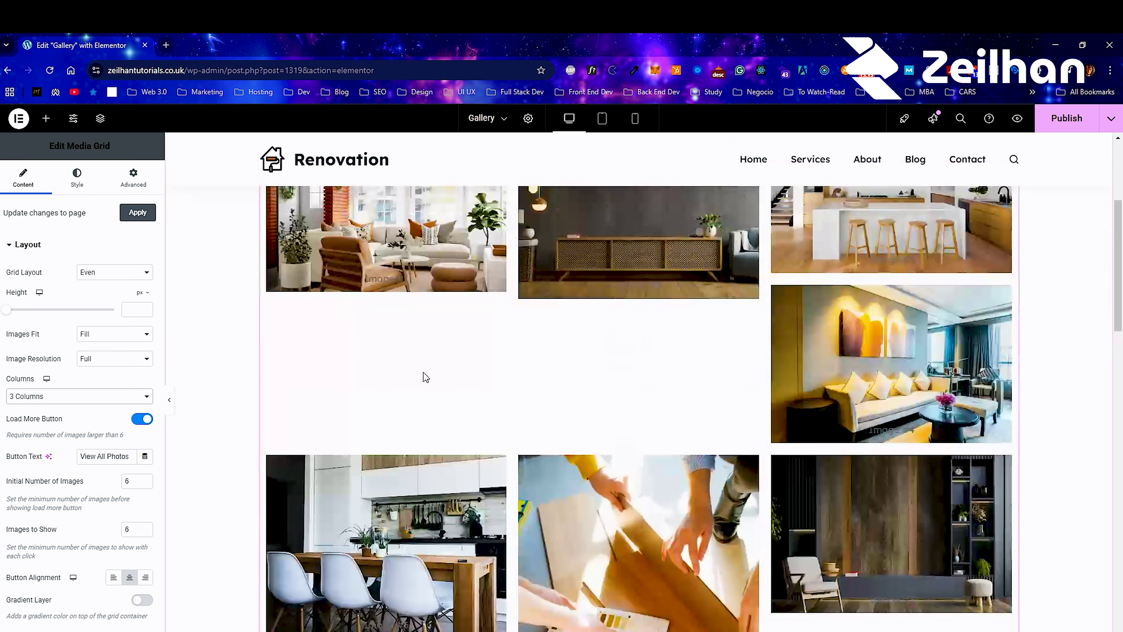
pyautogui.click(97, 272)
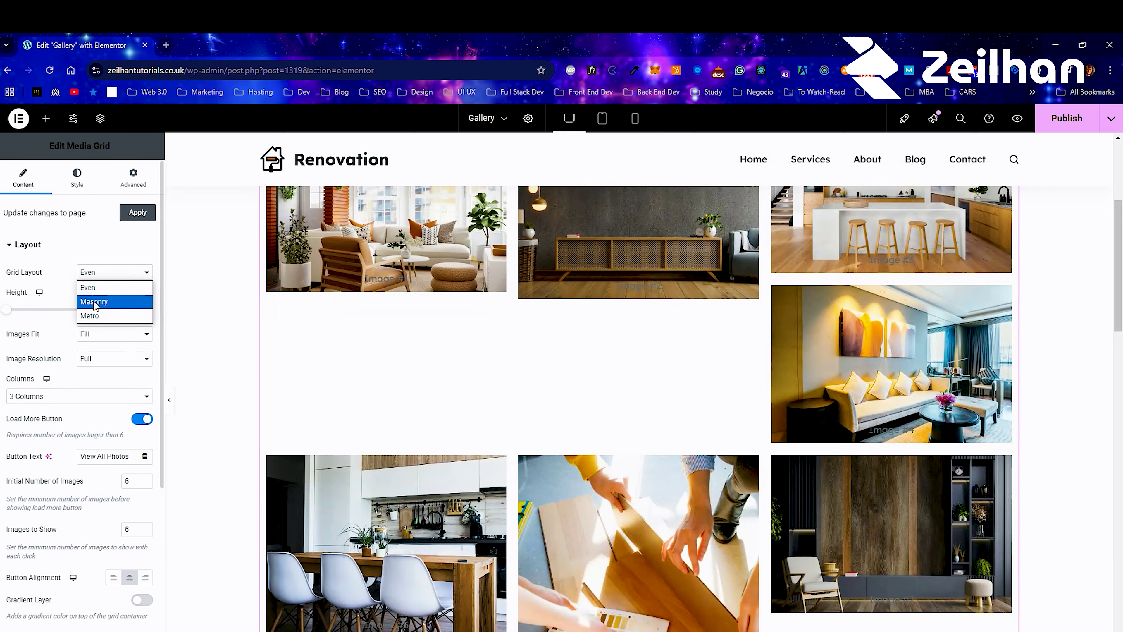
pyautogui.click(94, 302)
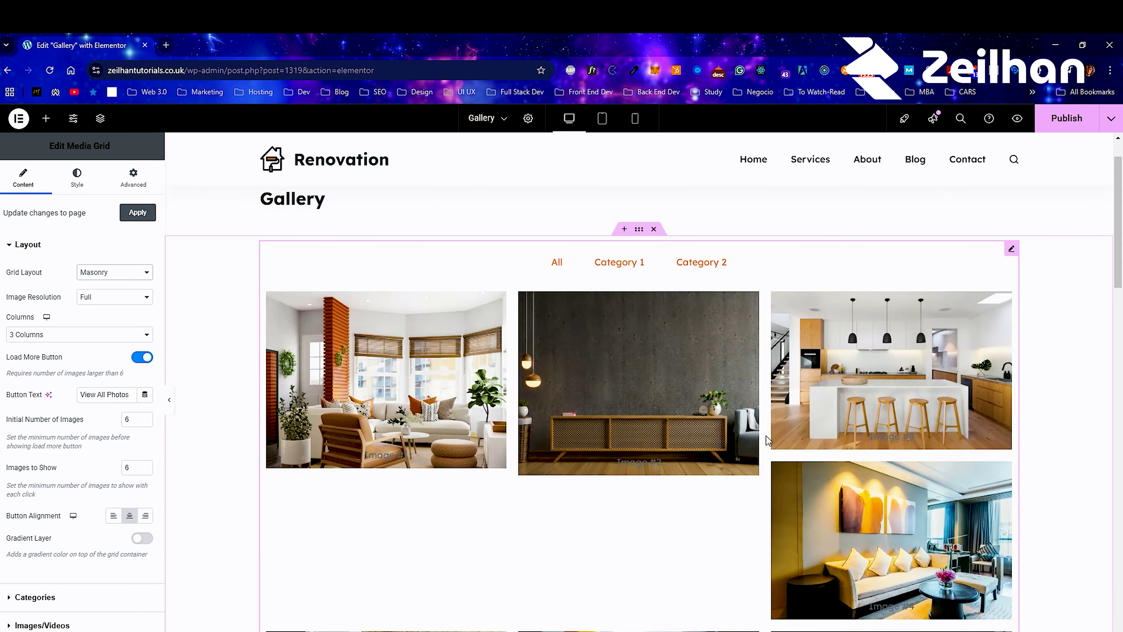
pyautogui.scroll(-6, 766, 435)
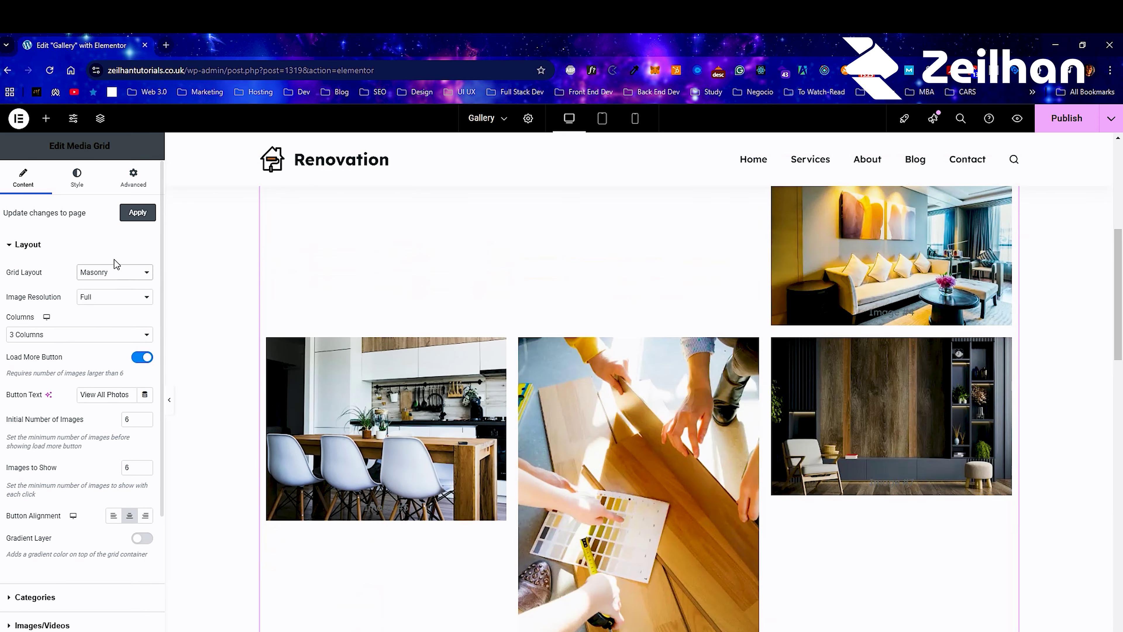
# Set the media grid's layout to Metro and check the image arrangement down the page
pyautogui.click(107, 272)
pyautogui.click(108, 317)
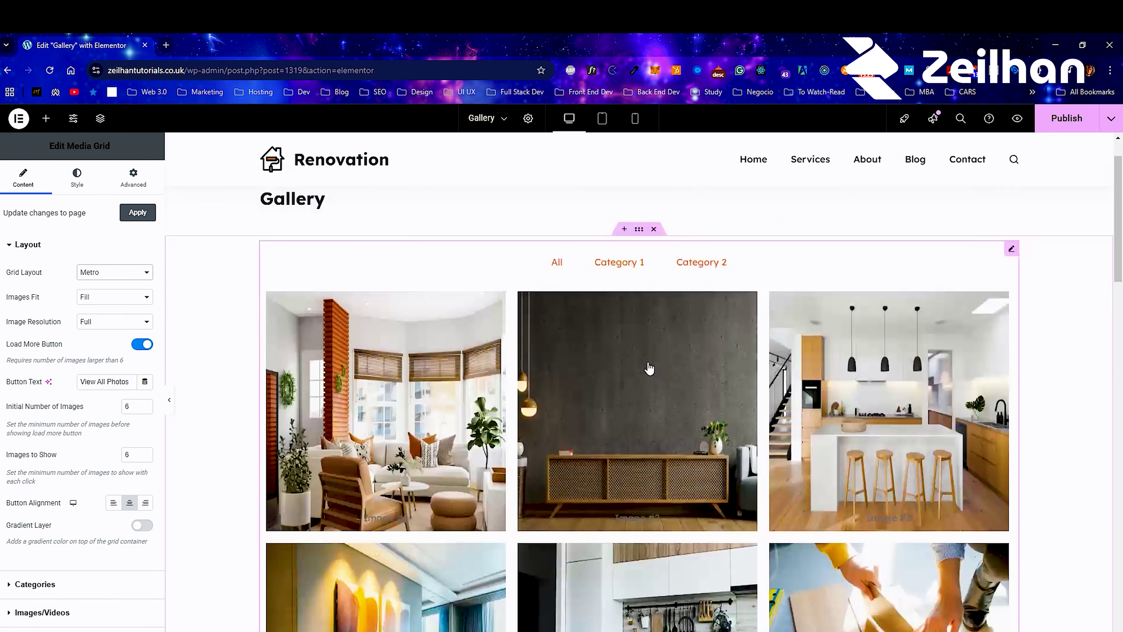
pyautogui.scroll(-2, 639, 367)
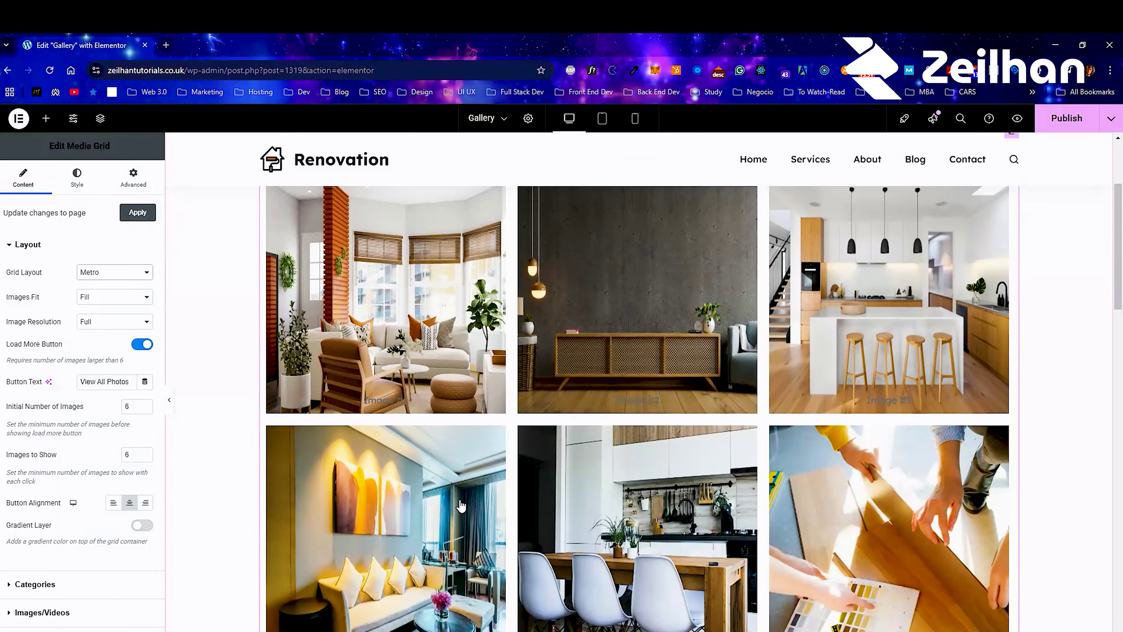
pyautogui.scroll(-5, 461, 506)
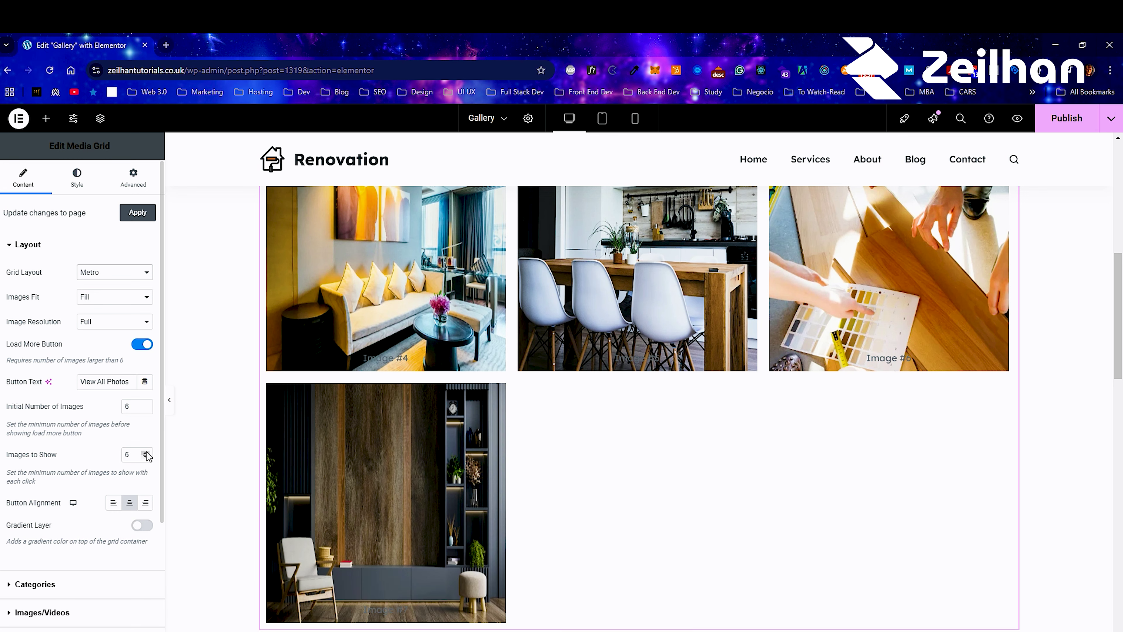
pyautogui.scroll(-5, 429, 421)
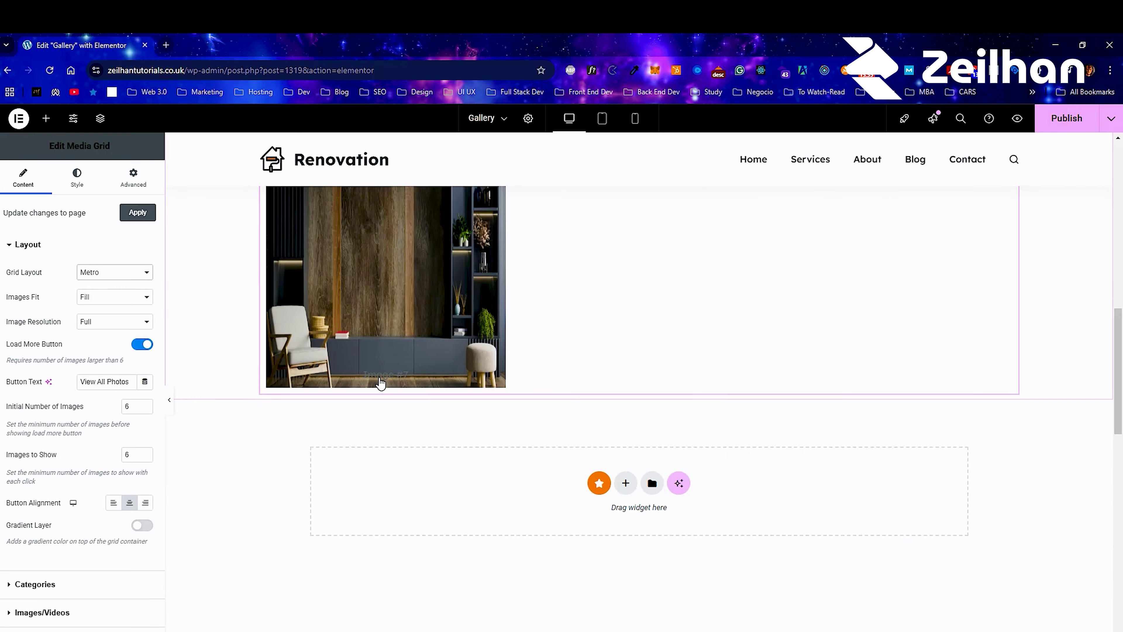
pyautogui.scroll(9, 380, 380)
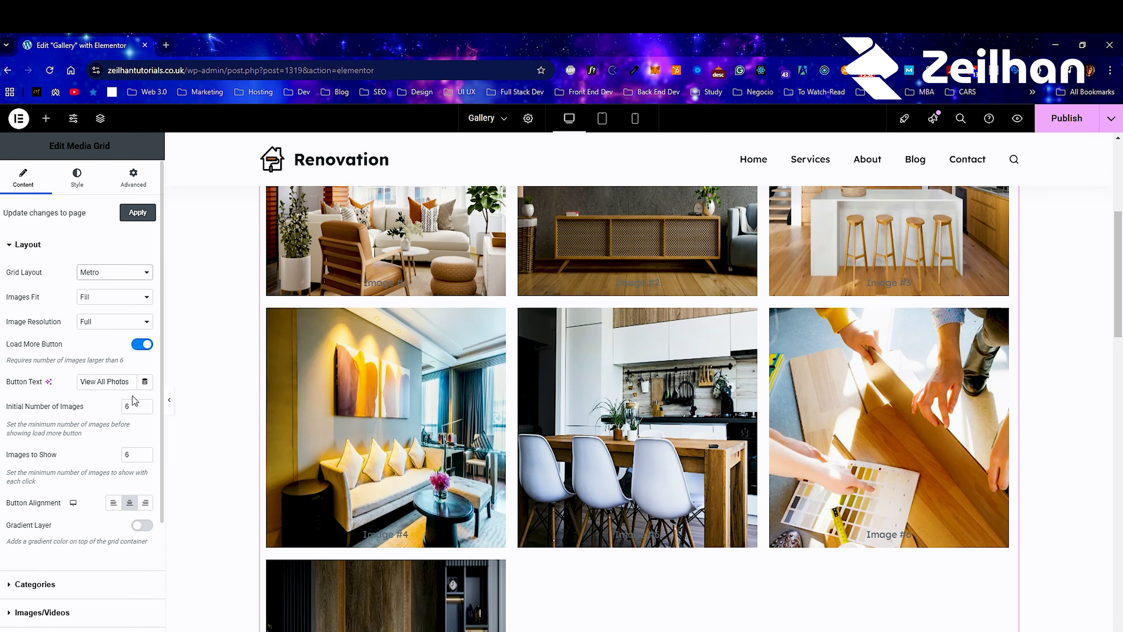
pyautogui.scroll(-4, 493, 522)
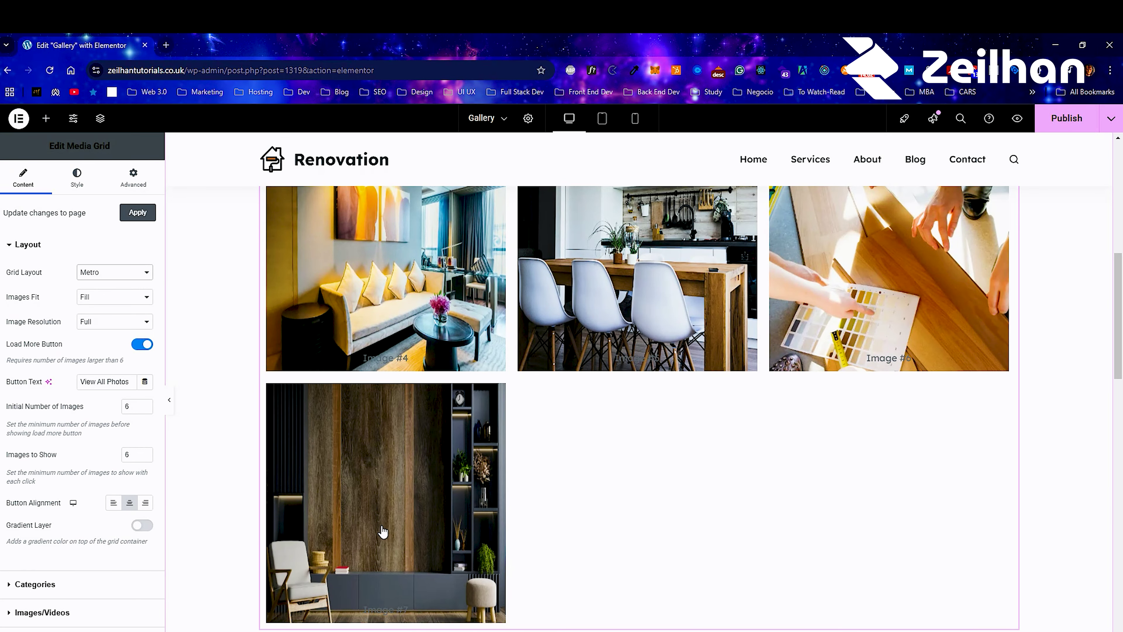
# Publish the Gallery page with 6 as the initial number of images and open its preview
pyautogui.click(145, 409)
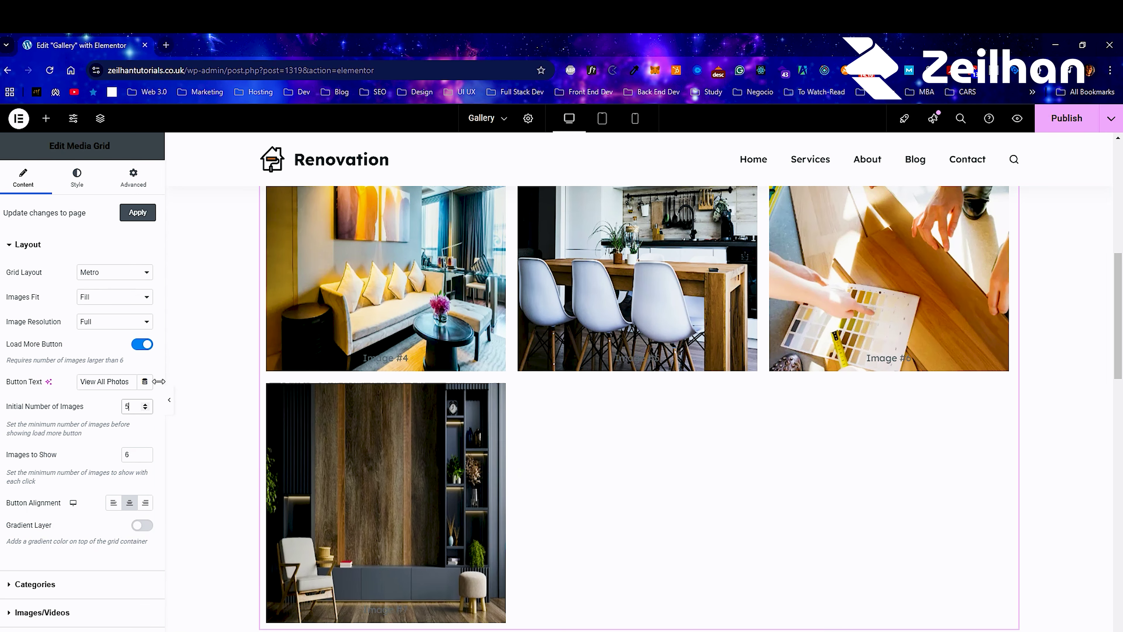
pyautogui.click(1054, 129)
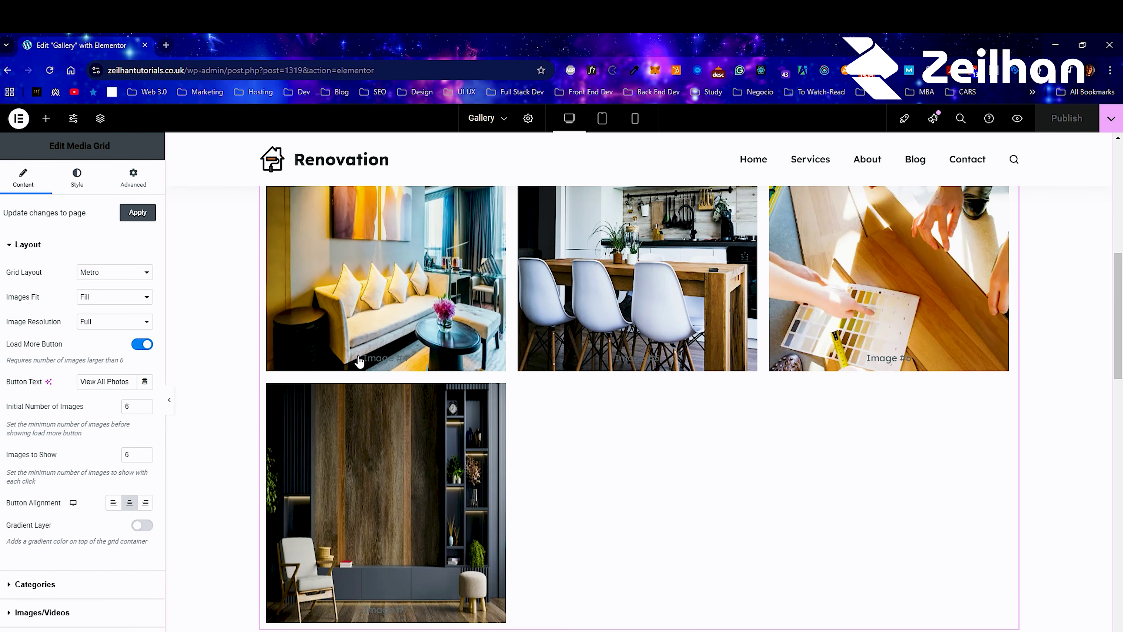
pyautogui.click(1017, 118)
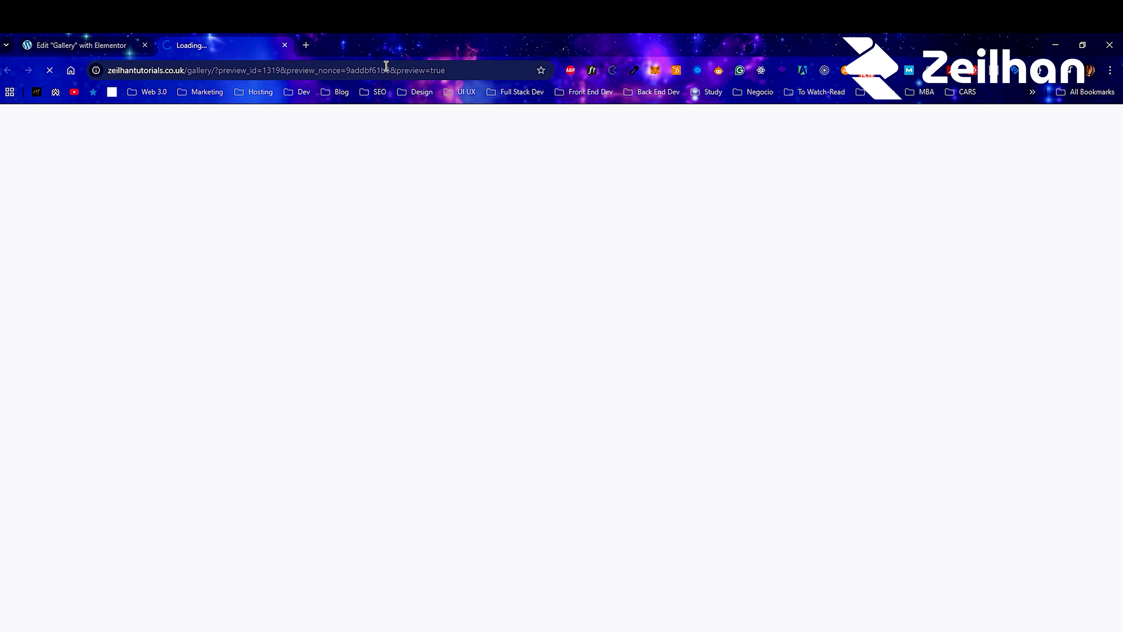
# Look through the previewed gallery and load the remaining images with View All Photos
pyautogui.scroll(-6, 606, 459)
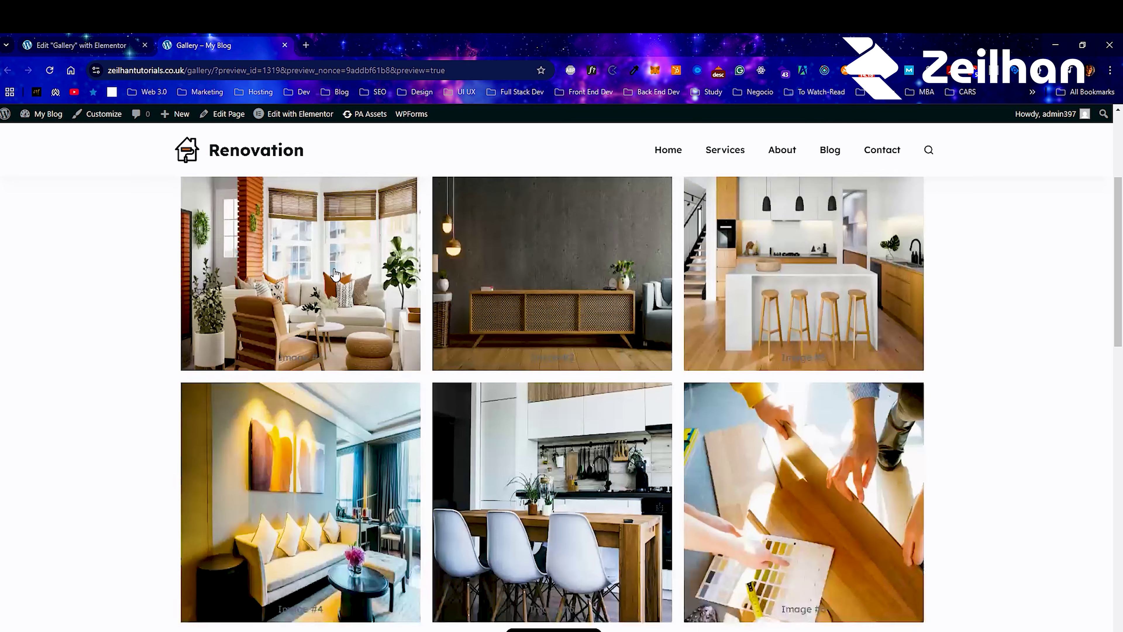
pyautogui.scroll(6, 606, 459)
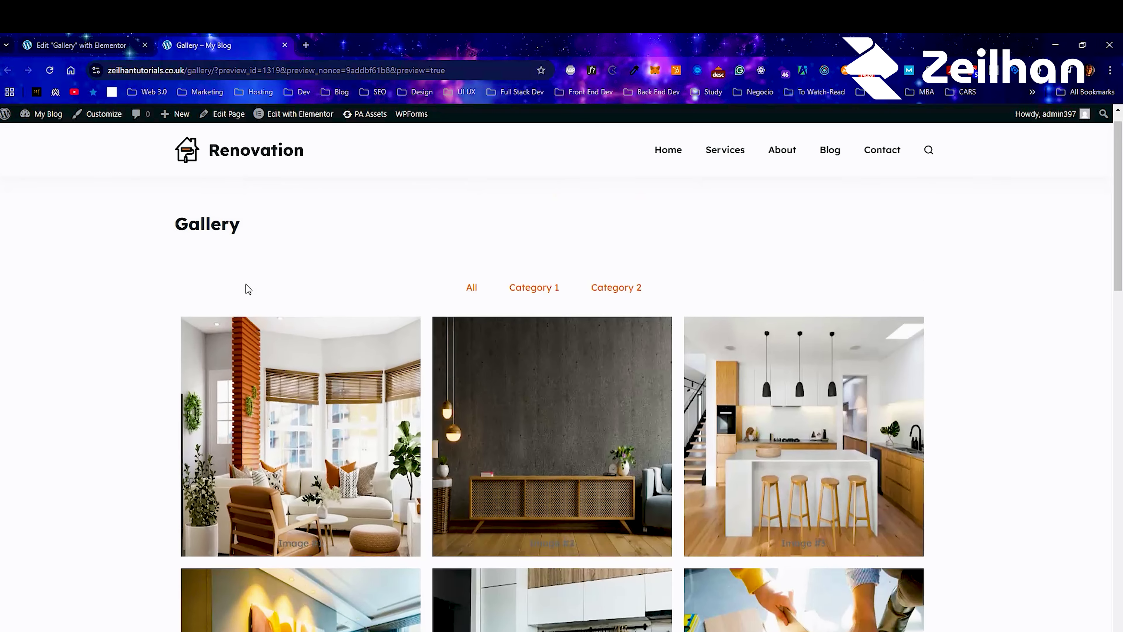
pyautogui.scroll(-3, 546, 514)
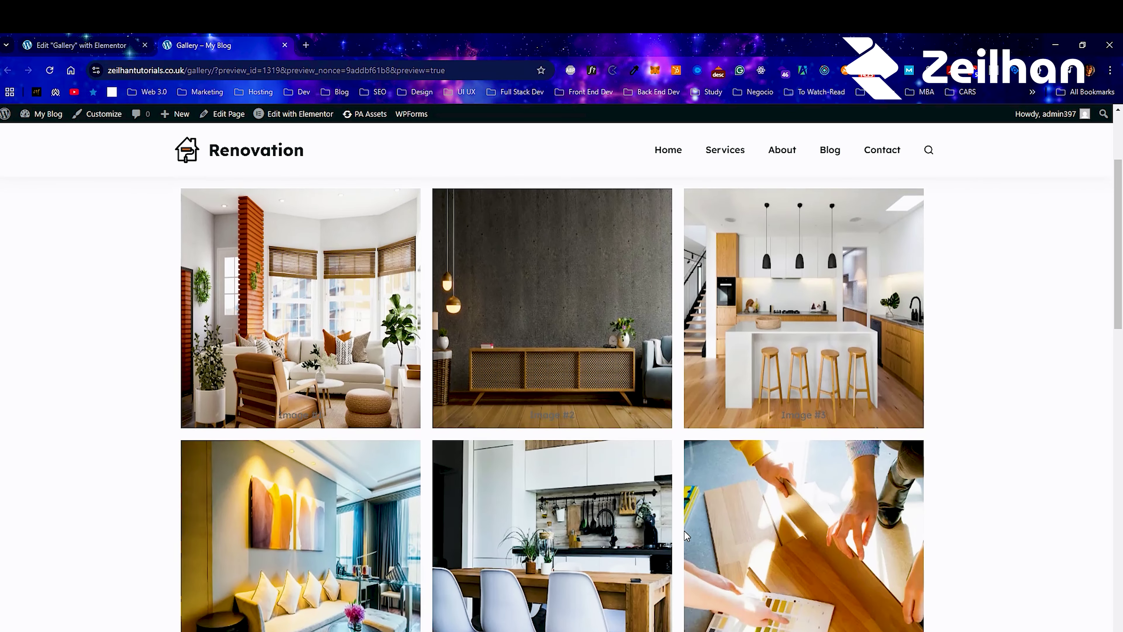
pyautogui.scroll(-2, 684, 532)
pyautogui.click(574, 617)
pyautogui.scroll(-3, 417, 485)
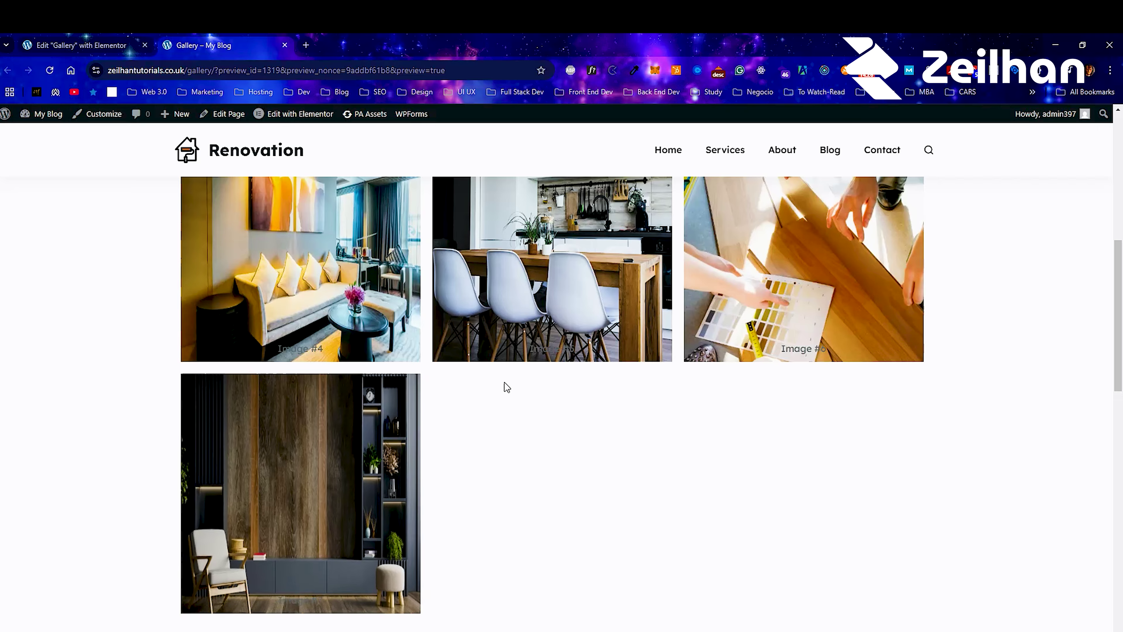
# Open the first gallery image in the lightbox, advance to the following image and close the lightbox
pyautogui.scroll(5, 383, 341)
pyautogui.click(365, 320)
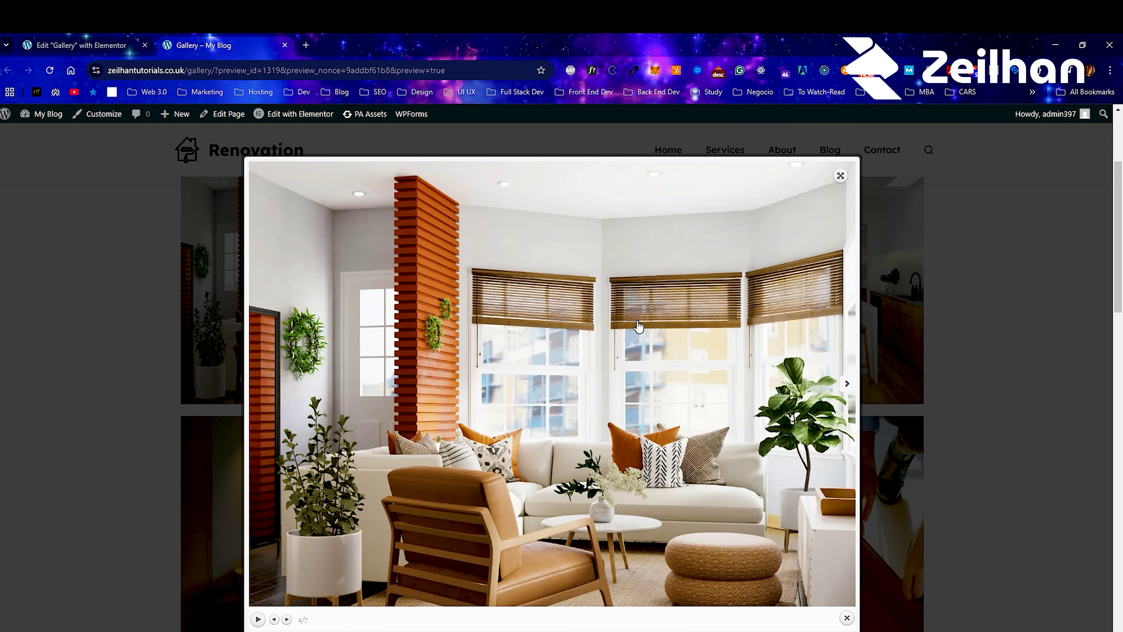
pyautogui.click(840, 382)
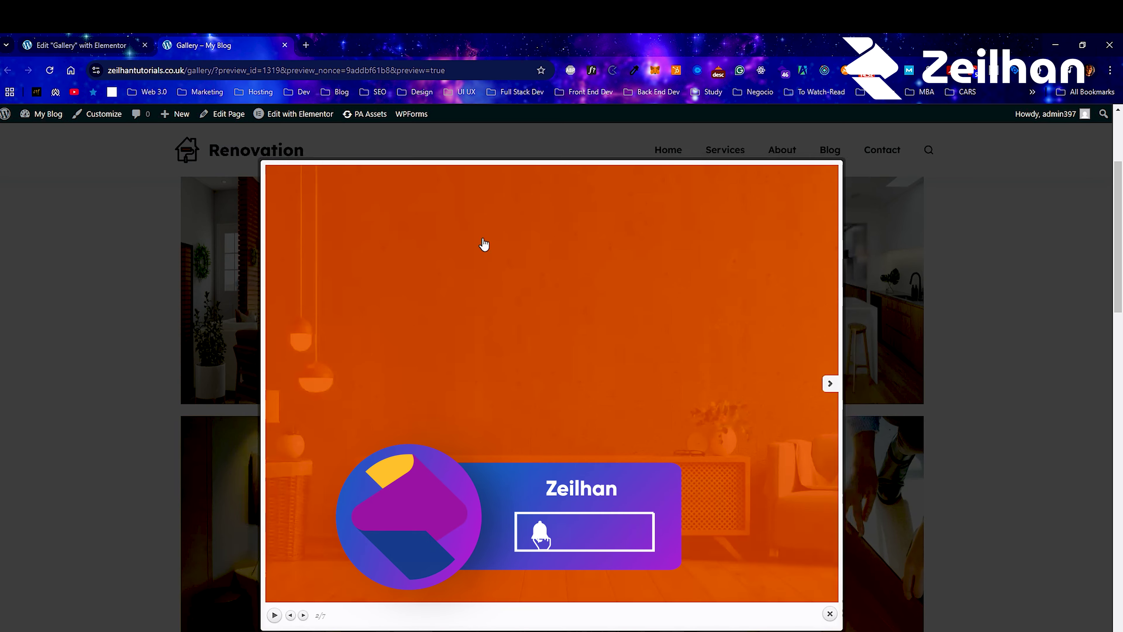
pyautogui.click(140, 258)
# Switch to YouTube and look over the property filters shown in the Crocoblock real estate listing tutorial video
pyautogui.click(93, 36)
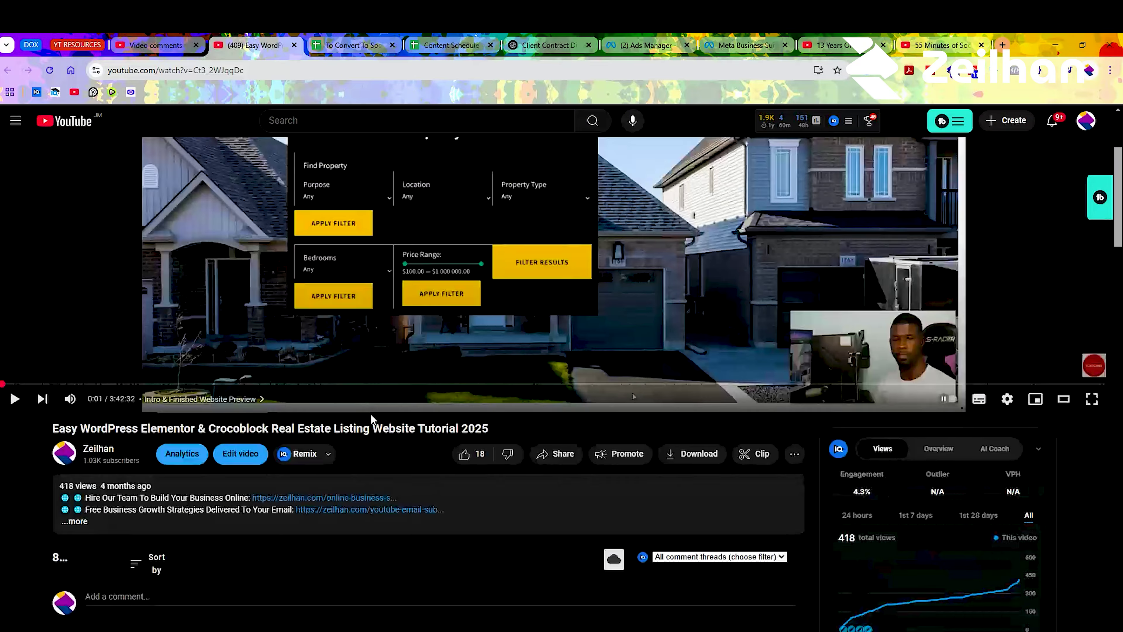
pyautogui.scroll(3, 370, 413)
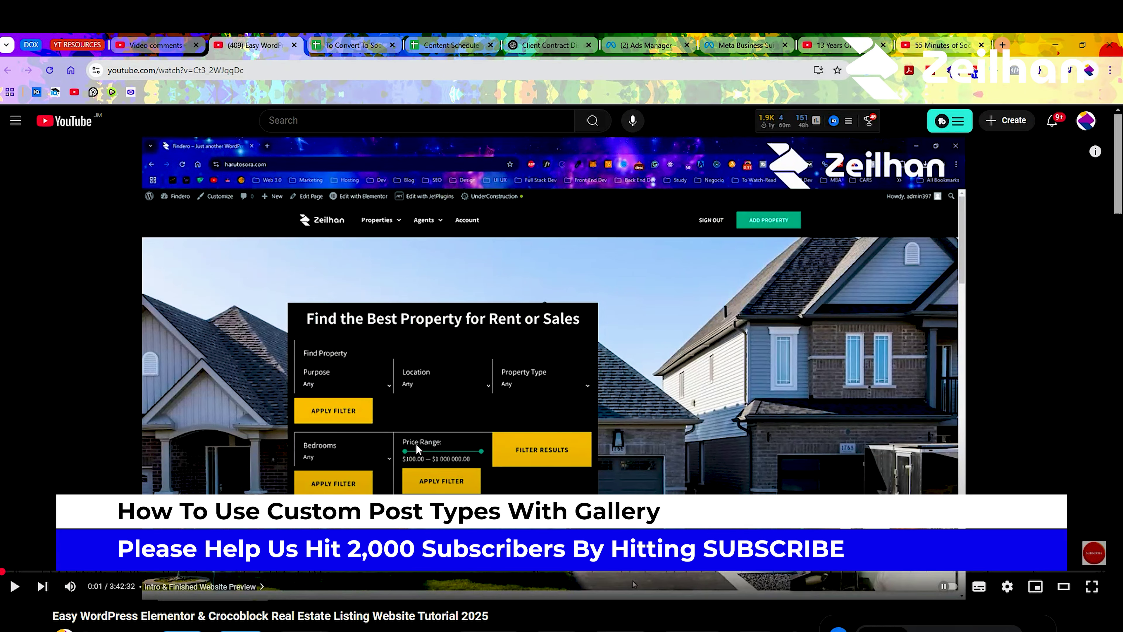
pyautogui.scroll(-2, 408, 444)
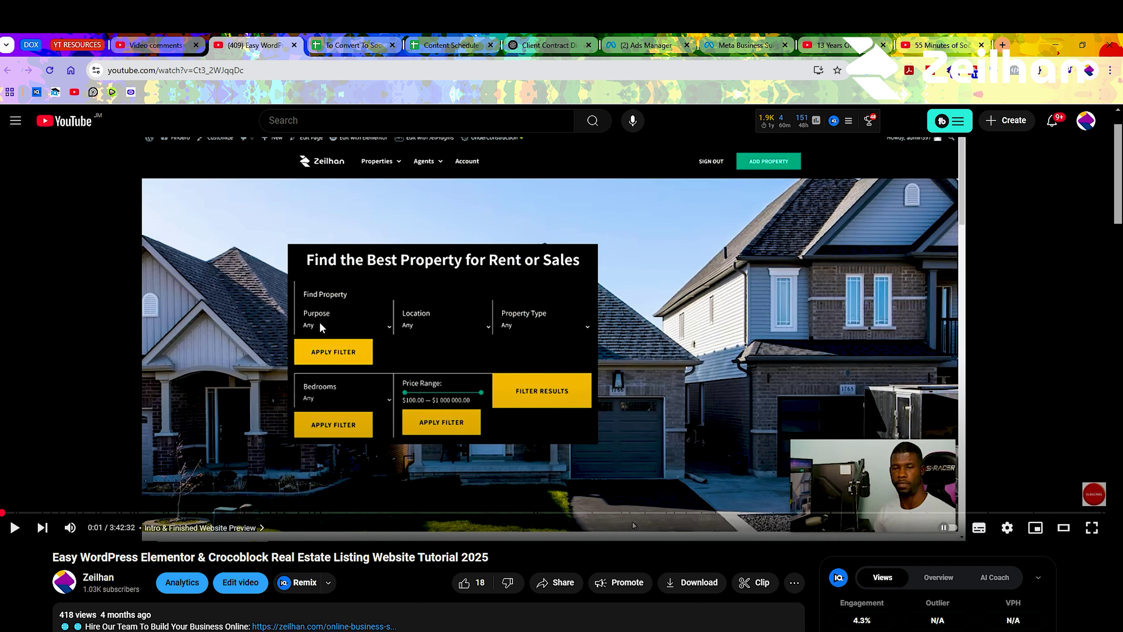
pyautogui.scroll(-2, 470, 338)
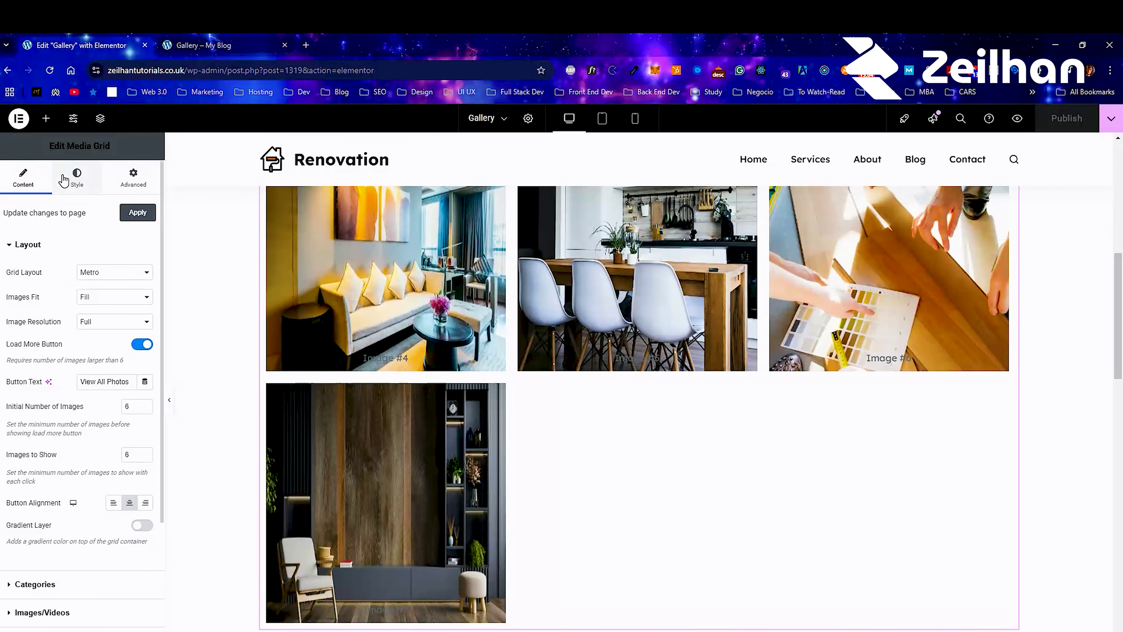
# Return to the Elementor editor and examine Image #1's settings for its image, title, description, category, link and lightbox
pyautogui.scroll(-5, 66, 318)
pyautogui.click(53, 413)
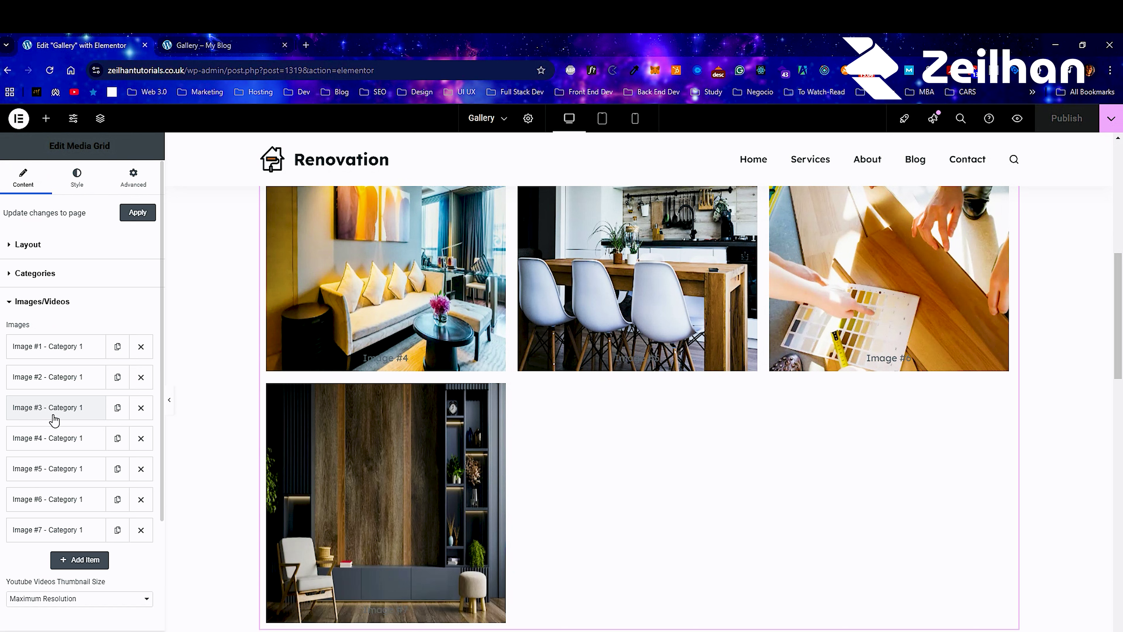
pyautogui.click(73, 346)
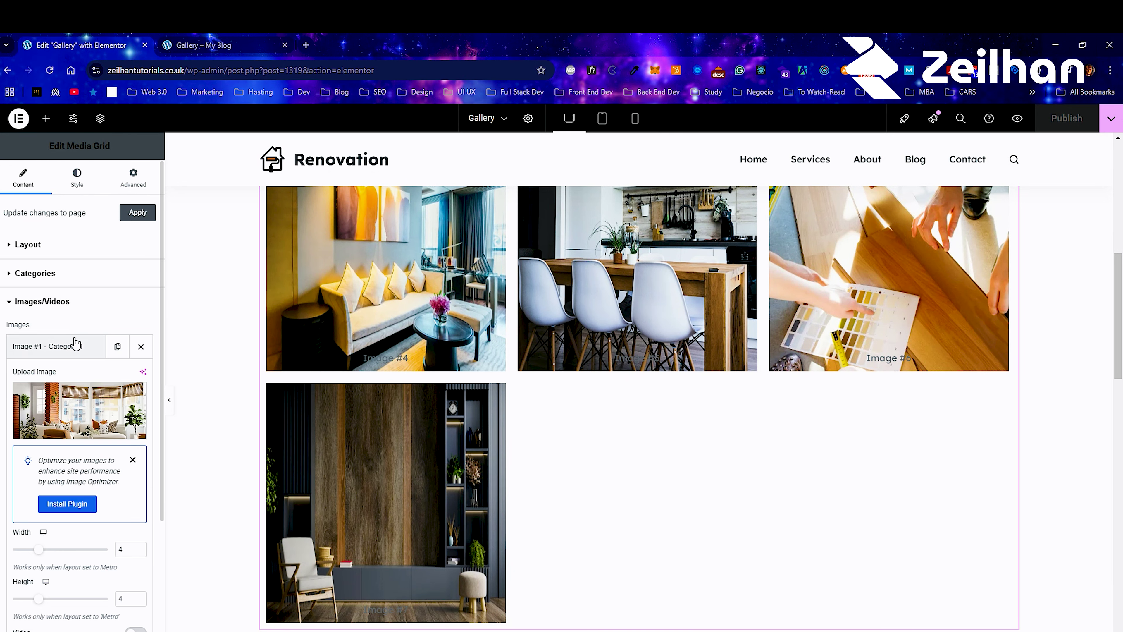
pyautogui.scroll(-4, 68, 335)
pyautogui.scroll(3, 53, 283)
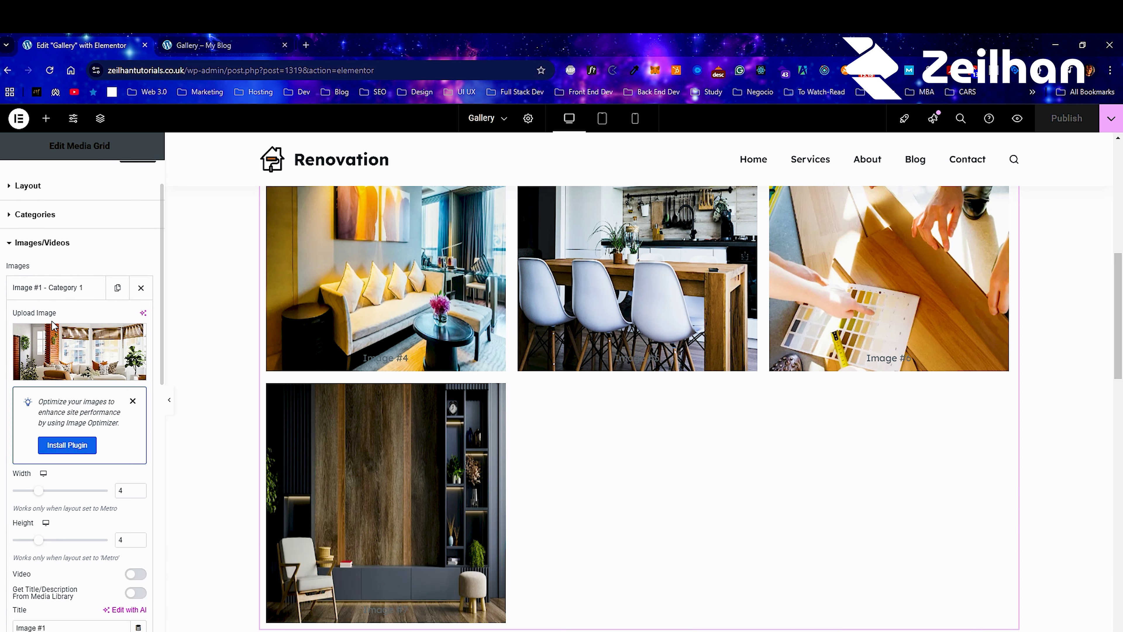
pyautogui.scroll(-2, 52, 330)
pyautogui.scroll(-2, 50, 336)
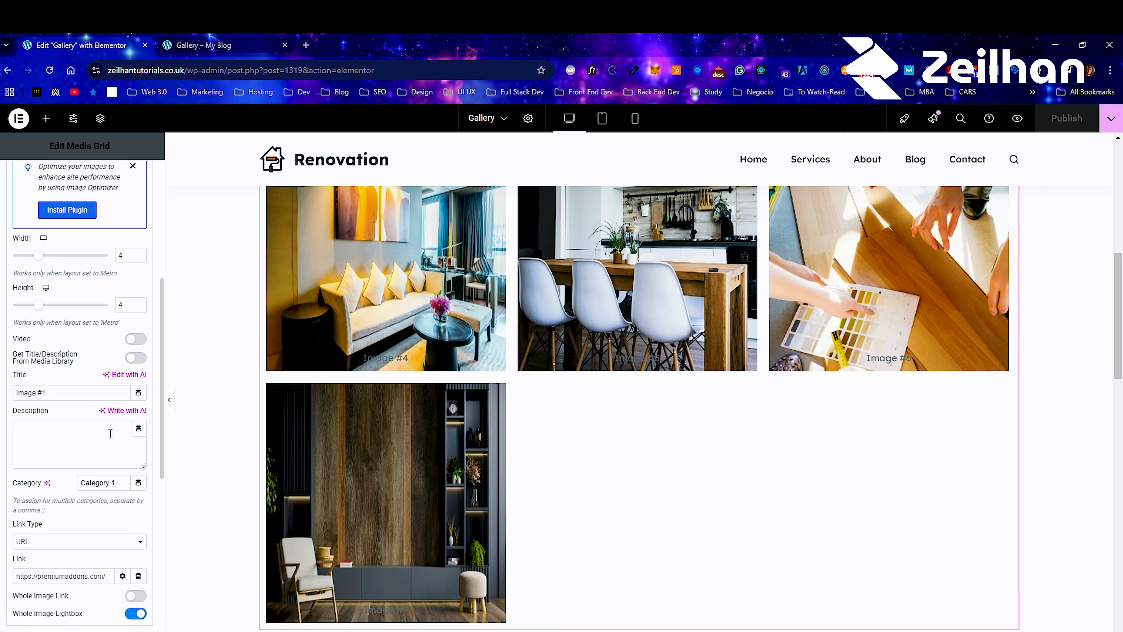
pyautogui.scroll(-3, 121, 445)
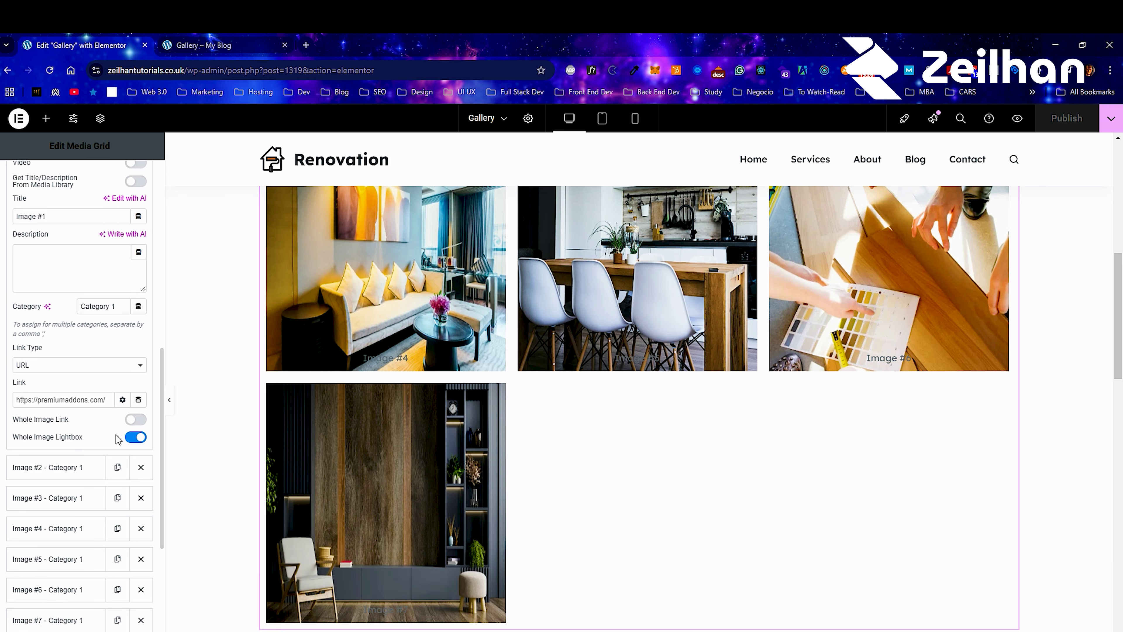
pyautogui.scroll(2, 88, 460)
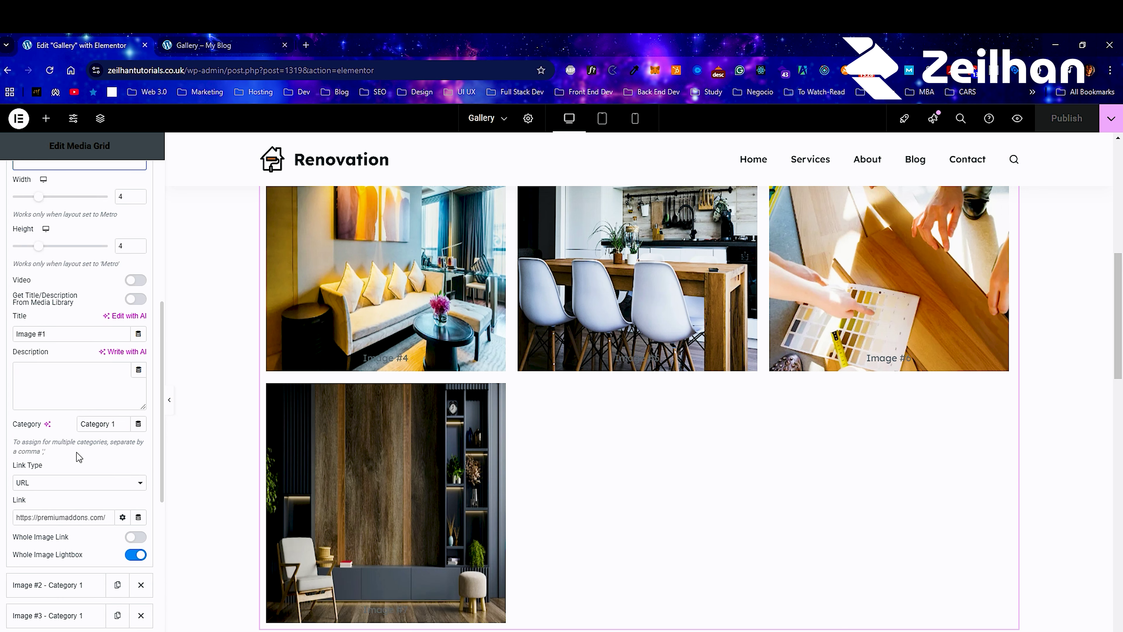
# Check the dynamic tags options for Image #1's link and for the First Category Label in the media grid
pyautogui.click(138, 517)
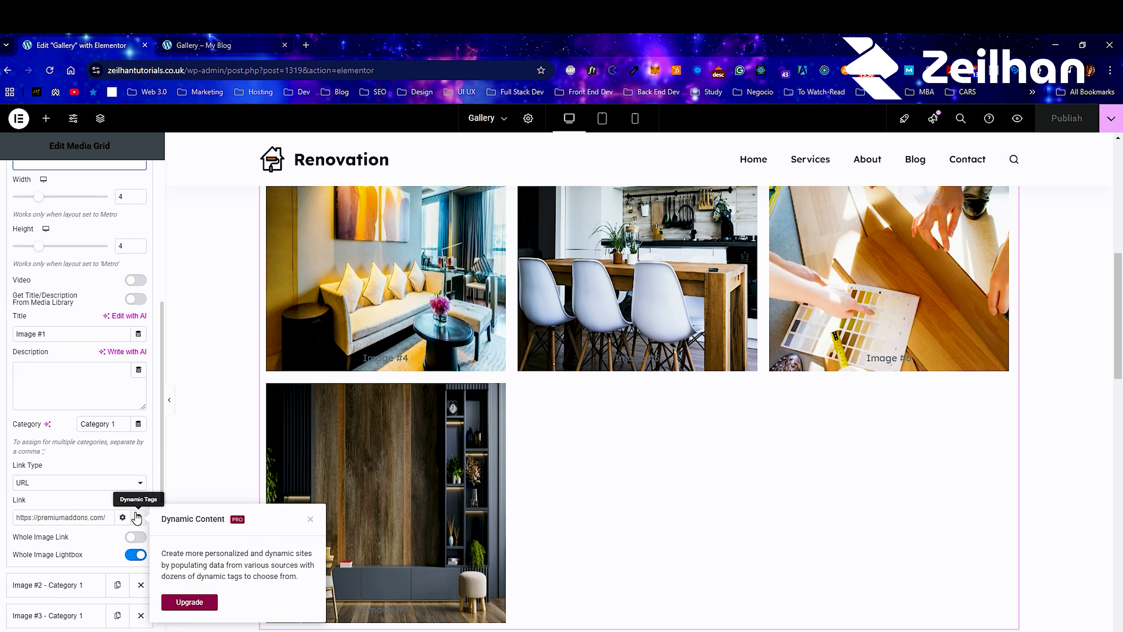
pyautogui.scroll(1, 87, 474)
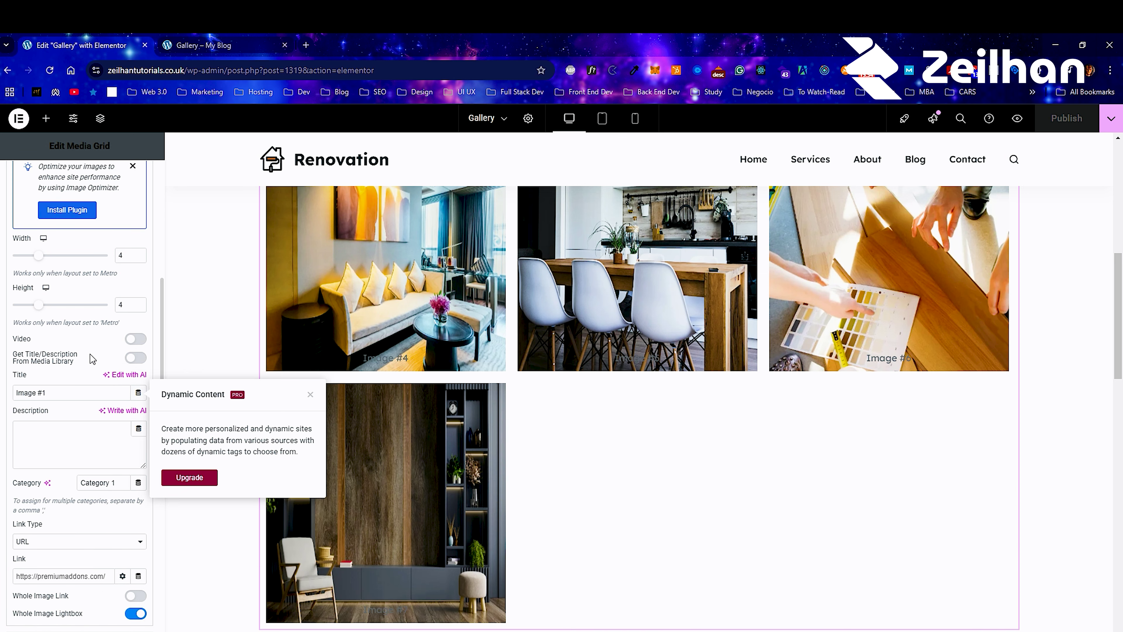
pyautogui.scroll(4, 93, 359)
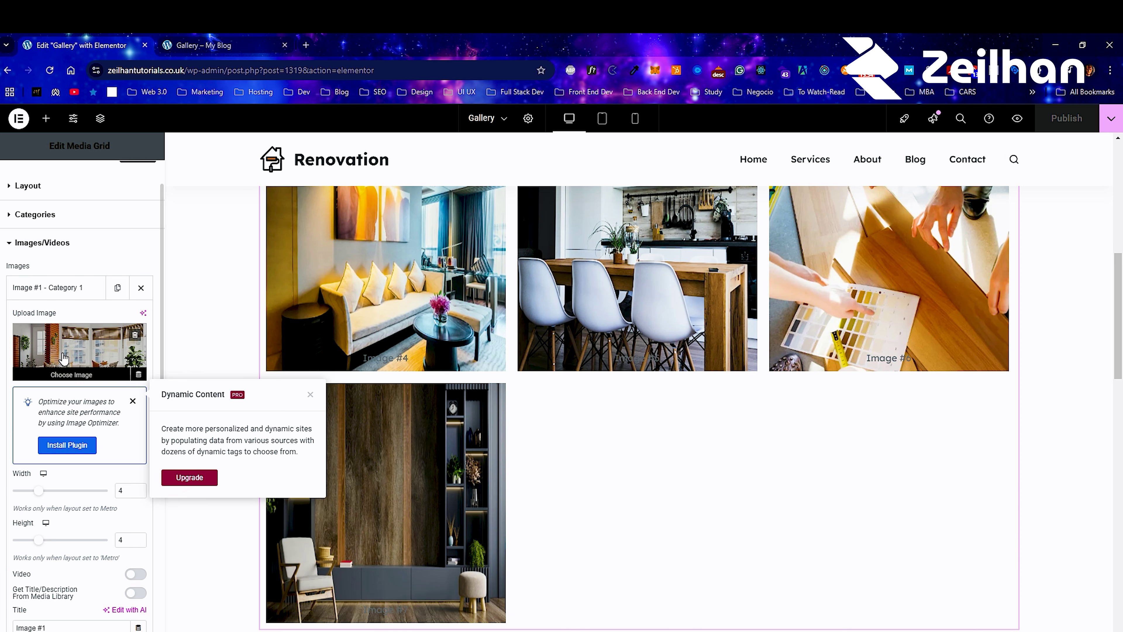
pyautogui.click(36, 214)
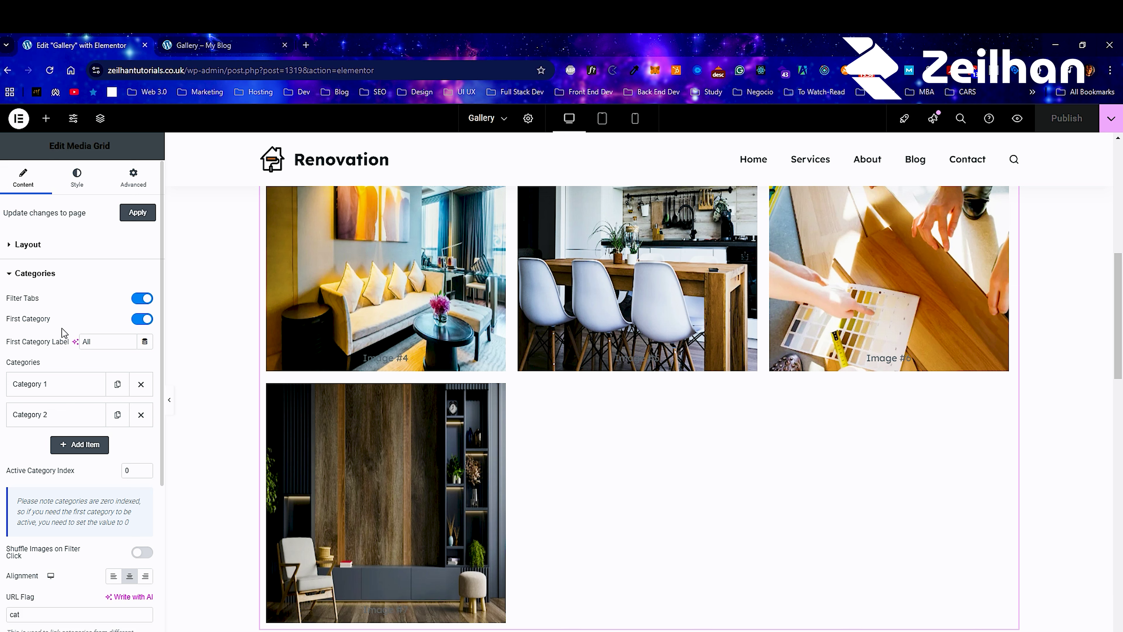
pyautogui.click(145, 341)
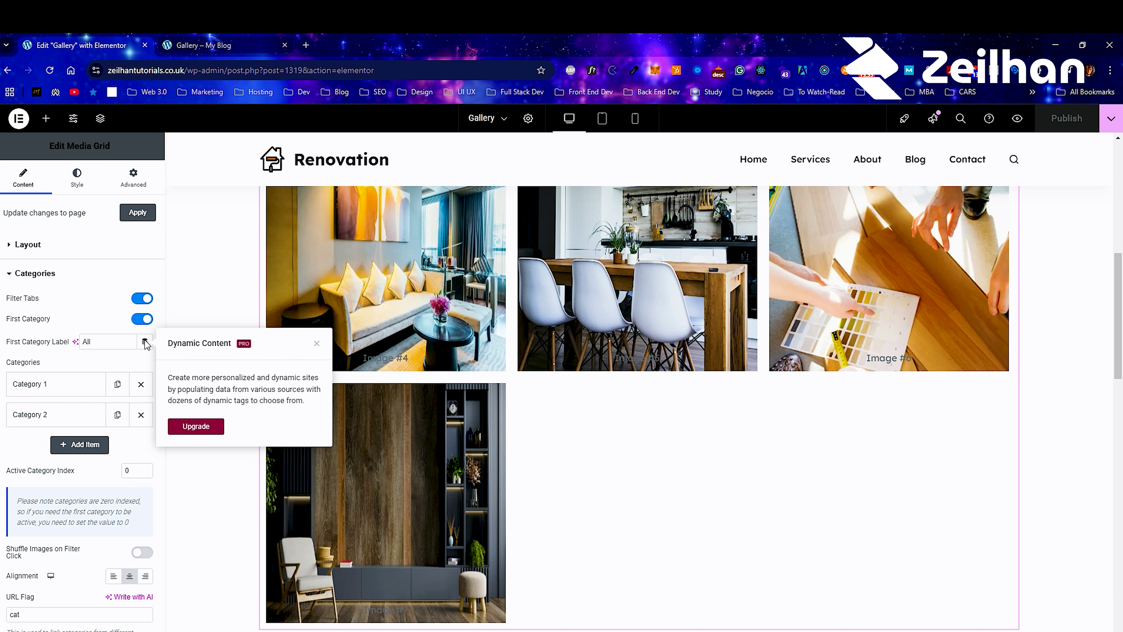
pyautogui.click(75, 296)
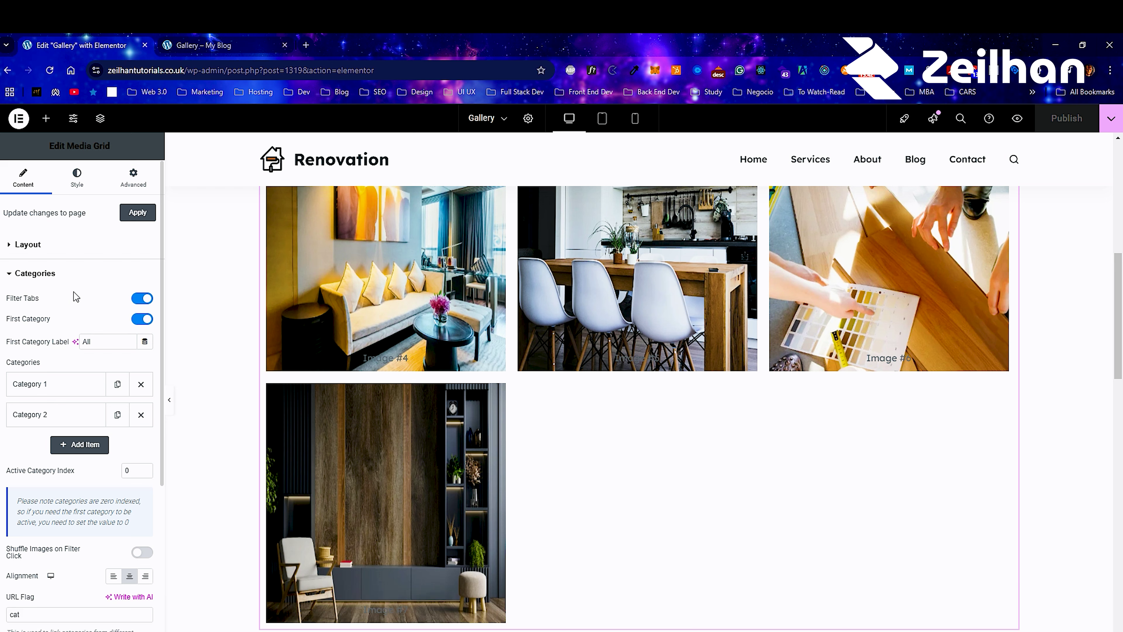
# Add an Image widget below the media grid and check the dynamic content option for its image
pyautogui.scroll(-5, 74, 295)
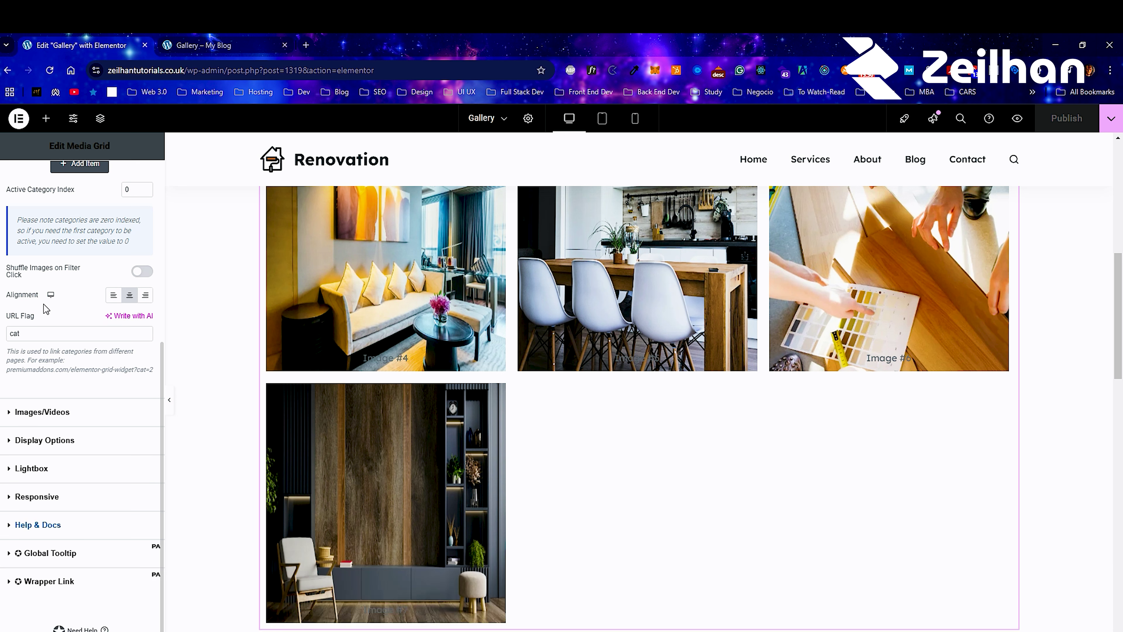
pyautogui.click(46, 118)
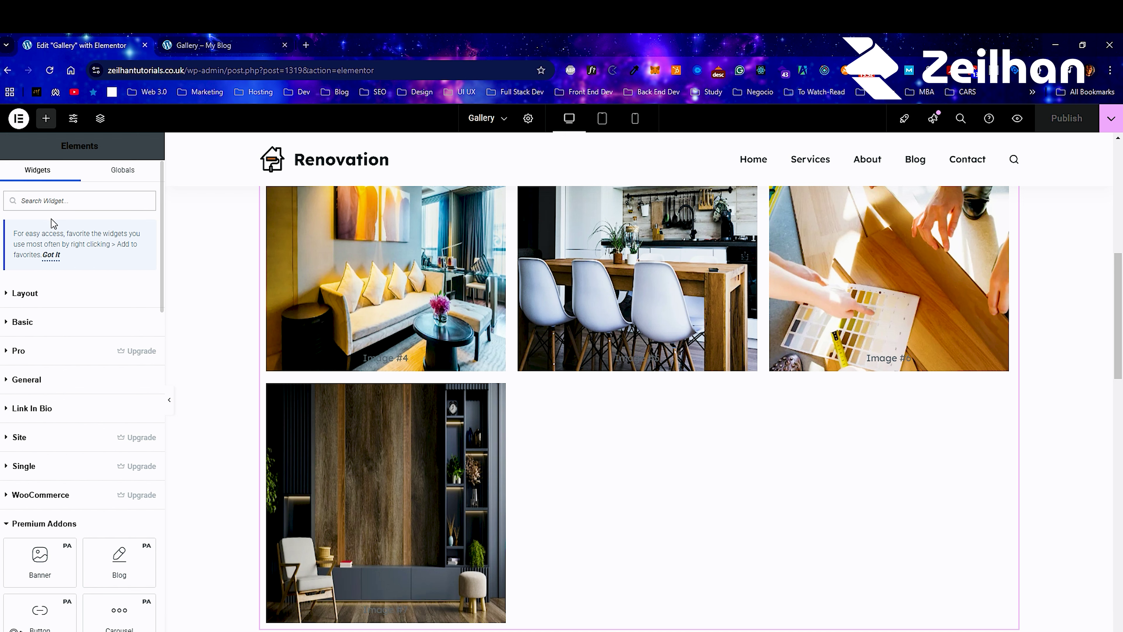
pyautogui.write('image')
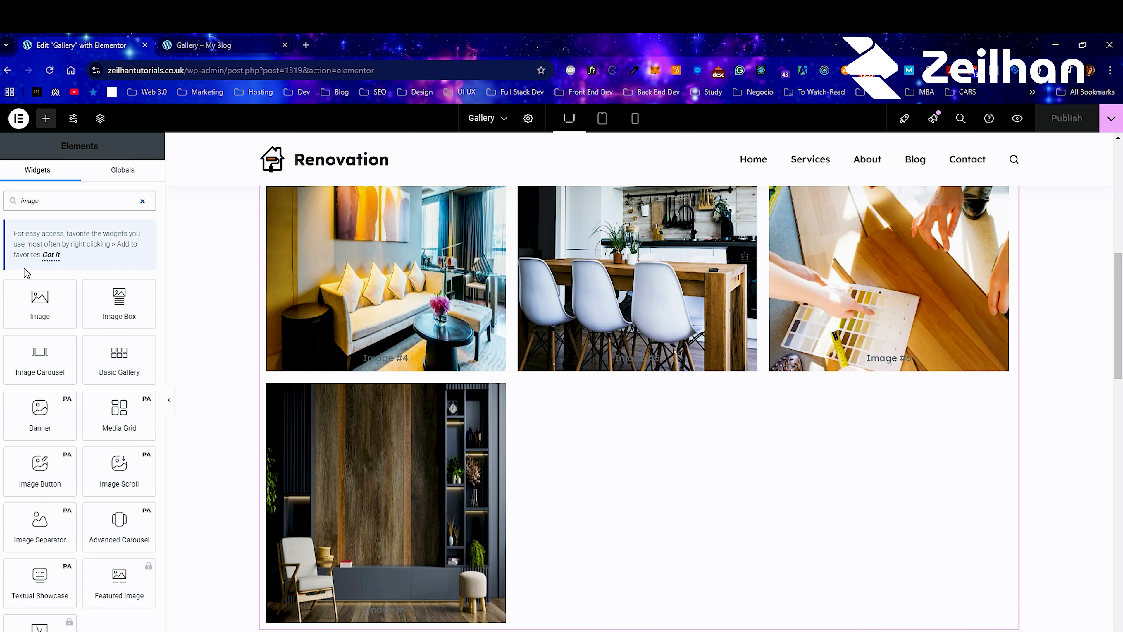
pyautogui.moveTo(40, 303); pyautogui.dragTo(522, 575)
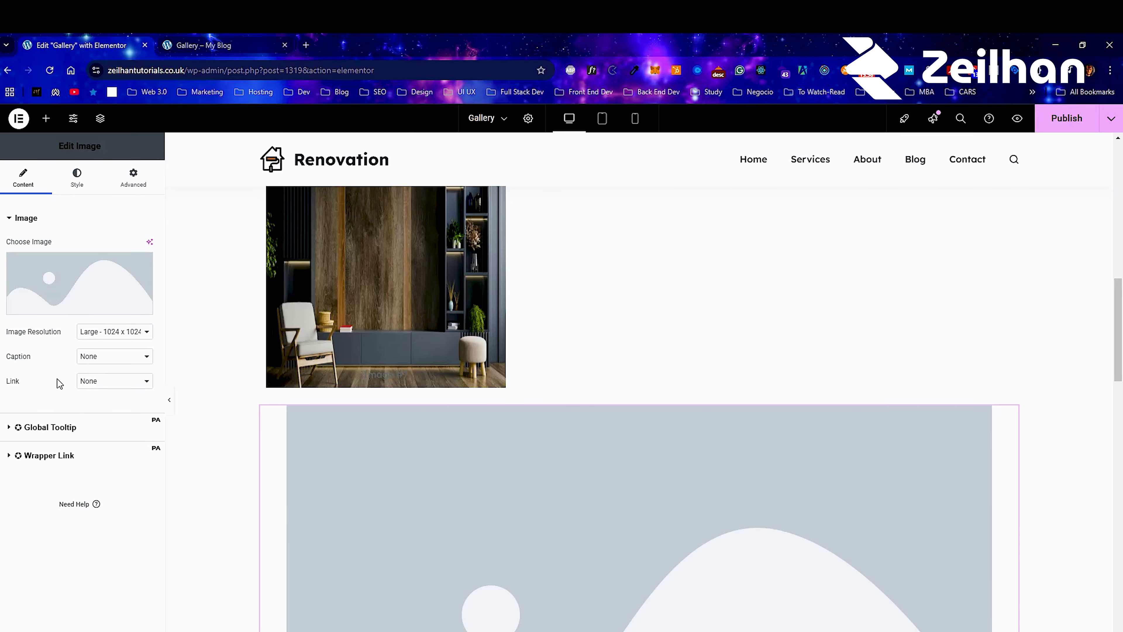
pyautogui.moveTo(111, 286)
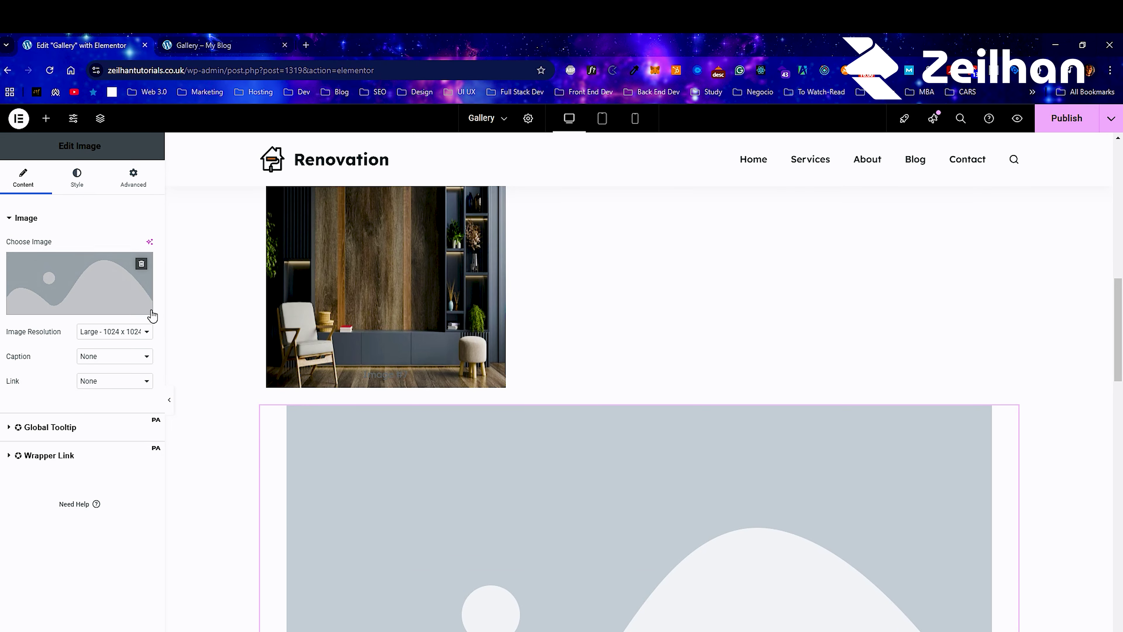
pyautogui.click(144, 307)
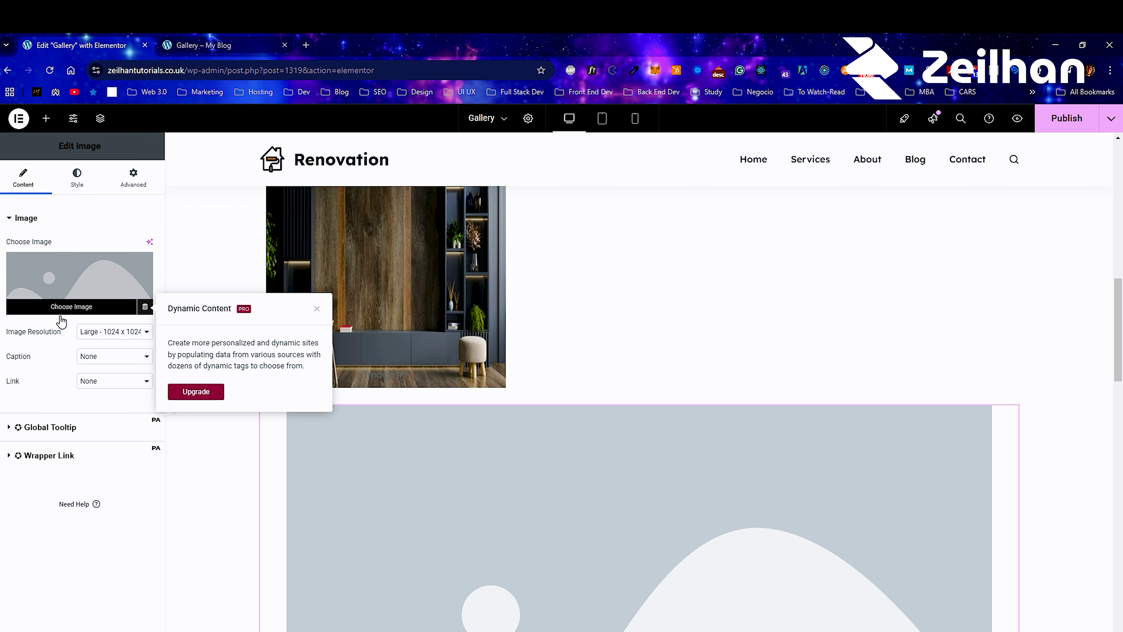
# Delete the Image widget placed below the media grid
pyautogui.rightClick(882, 442)
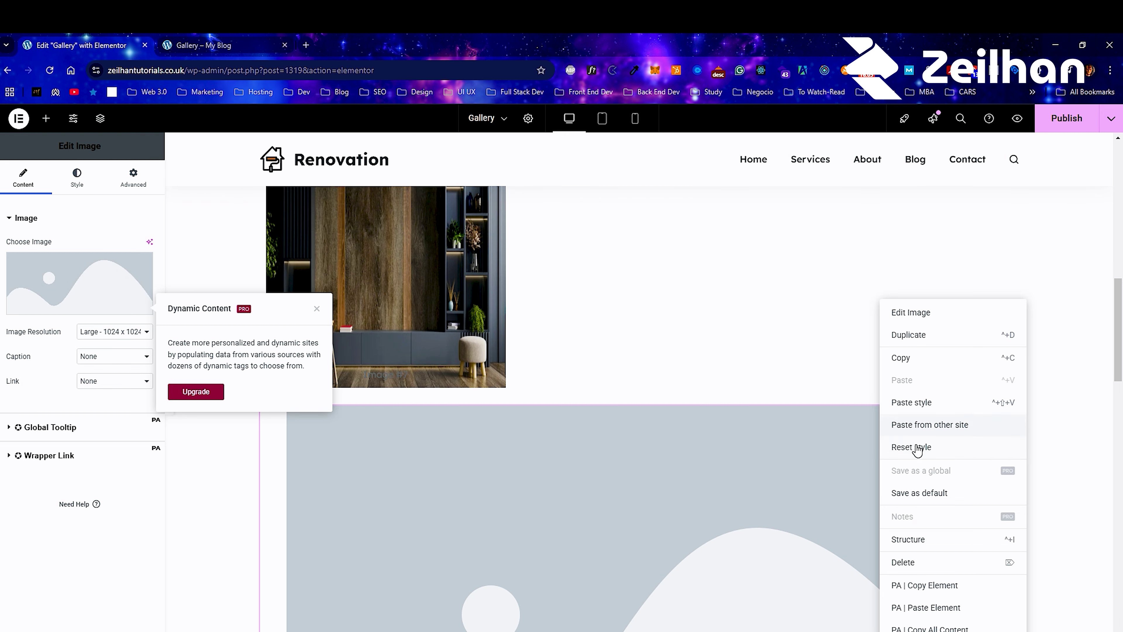
pyautogui.click(942, 563)
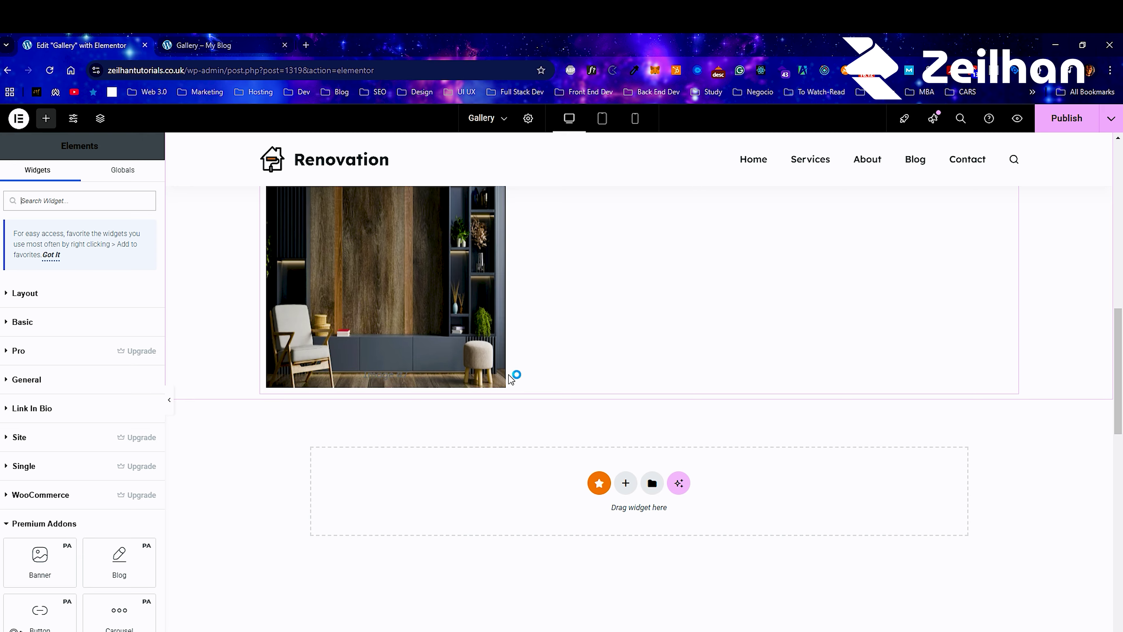
pyautogui.scroll(4, 509, 371)
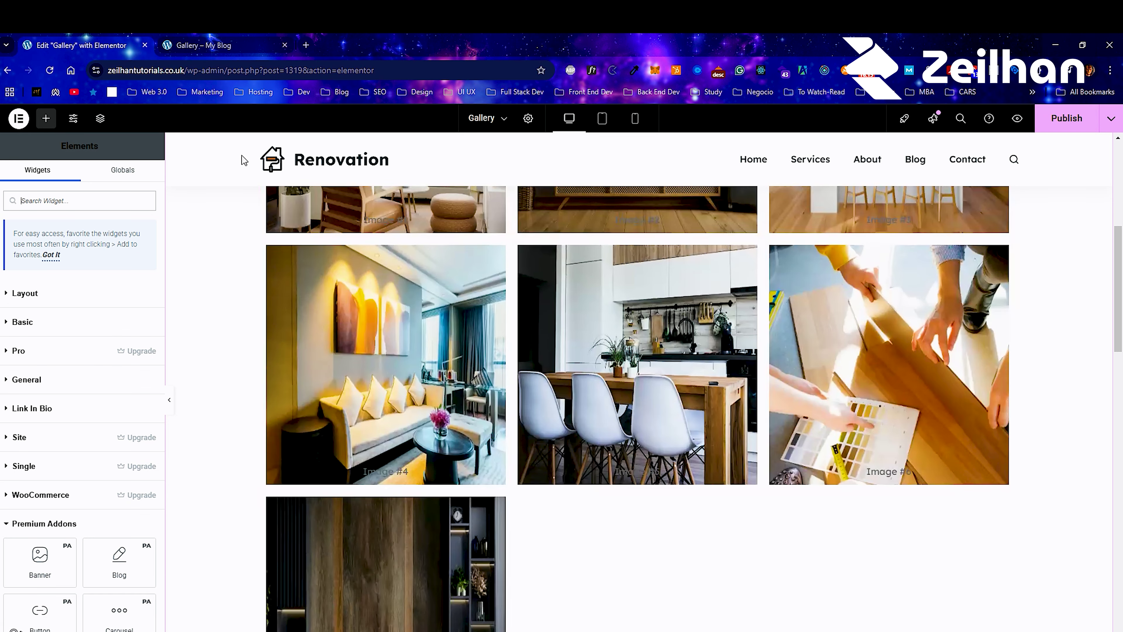
# Switch to the gallery preview page and look over its images and category filters
pyautogui.click(234, 47)
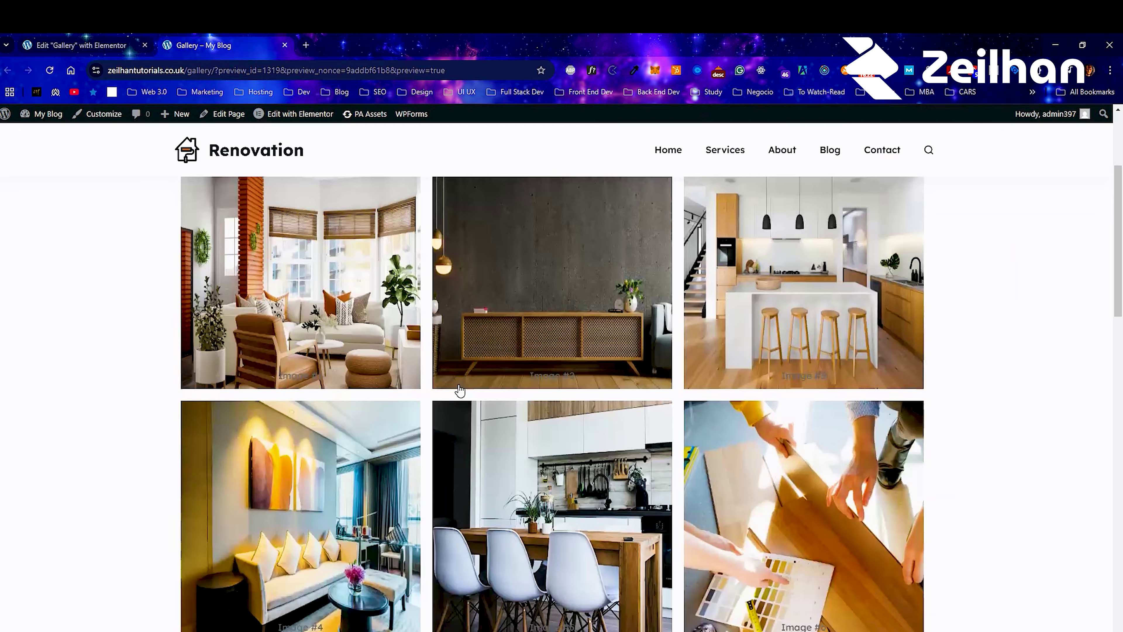
pyautogui.scroll(-6, 460, 390)
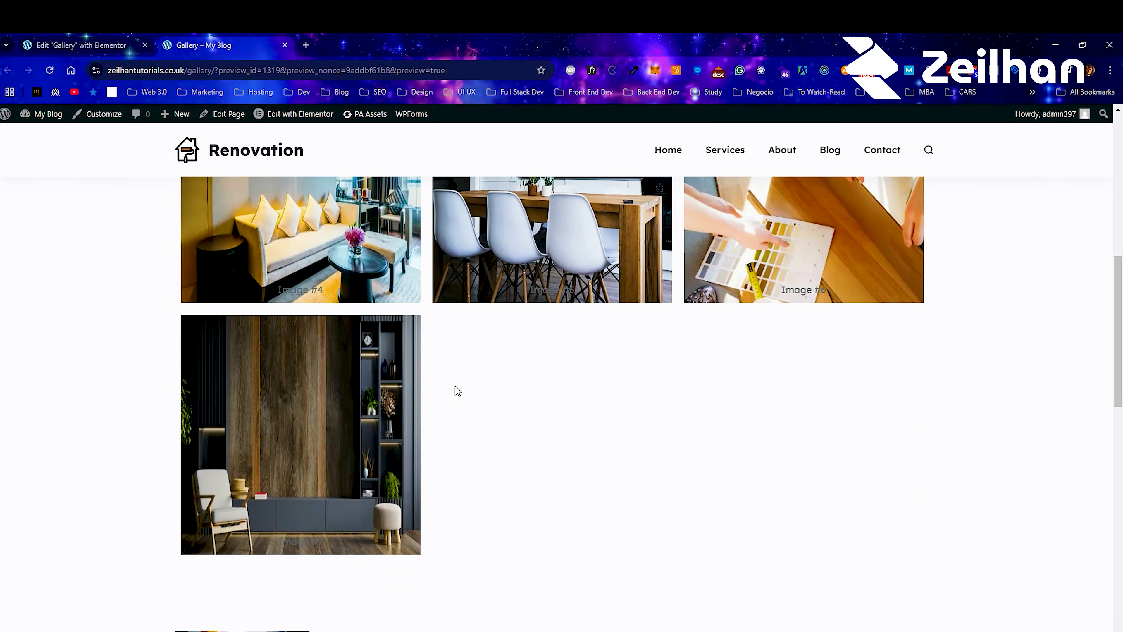
pyautogui.scroll(-1, 458, 391)
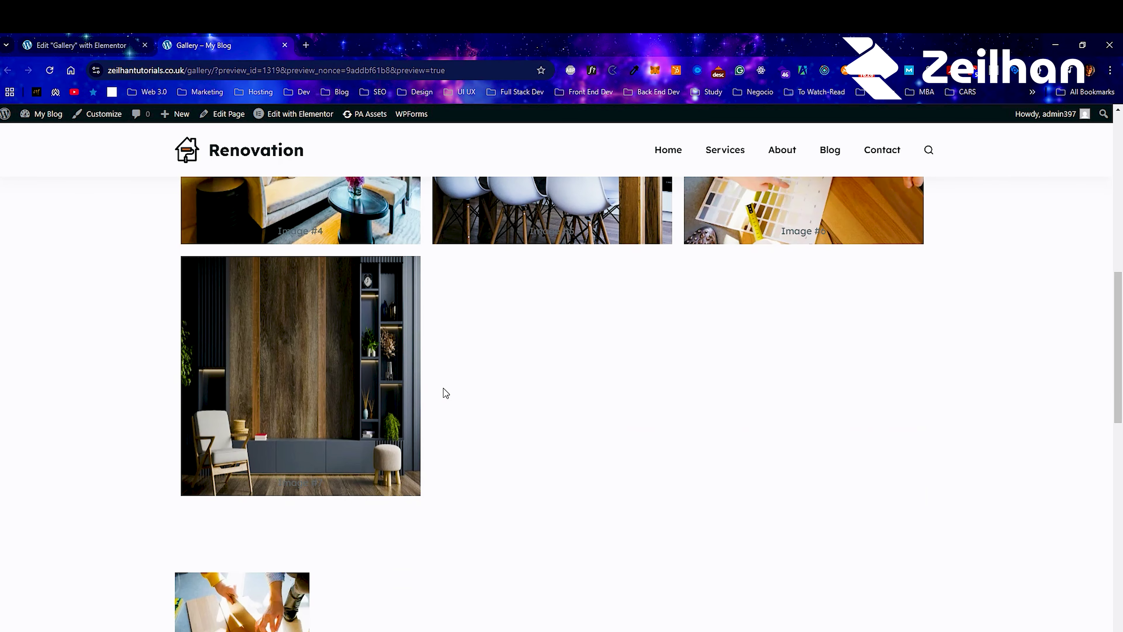
pyautogui.scroll(9, 422, 428)
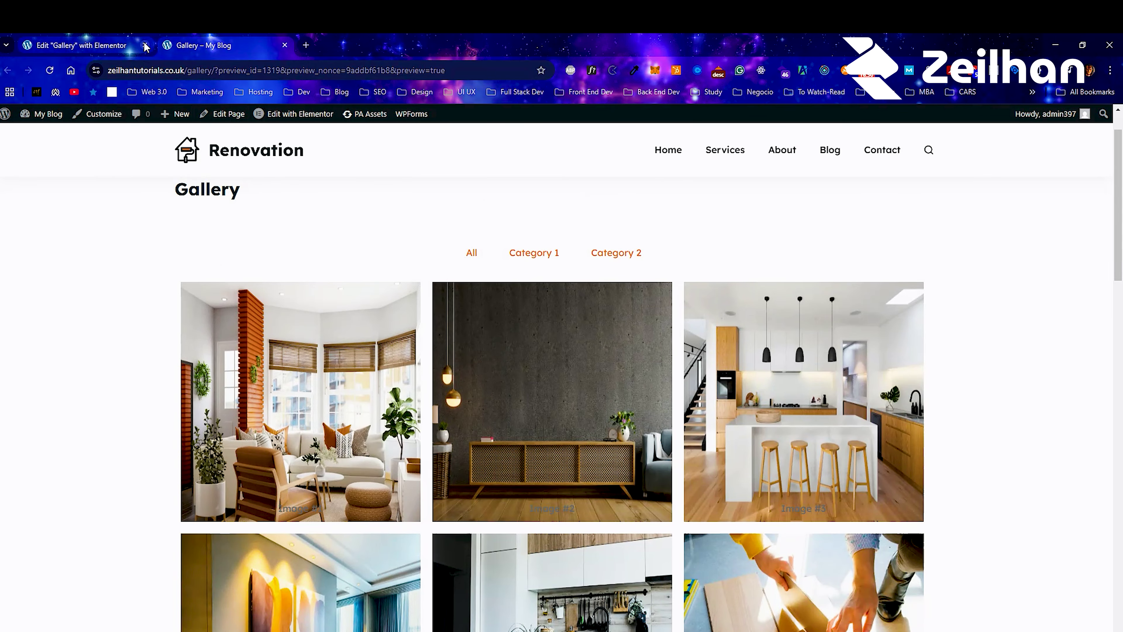
# Return to the Elementor editor, open the media grid for editing and review its layout settings and other sections
pyautogui.click(110, 39)
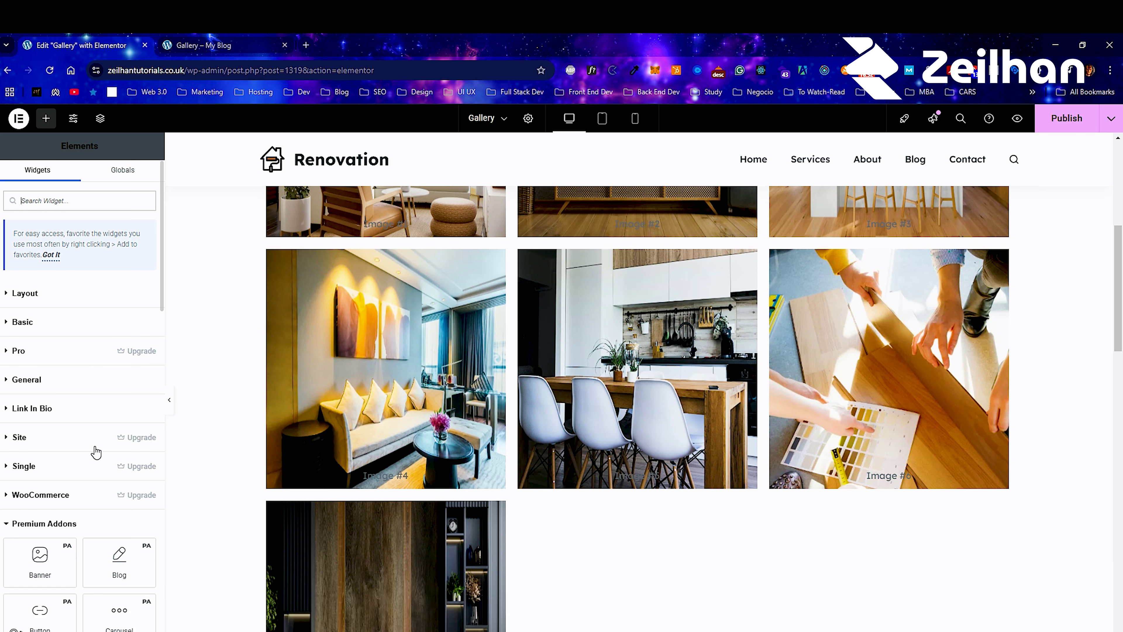
pyautogui.rightClick(513, 301)
pyautogui.click(526, 312)
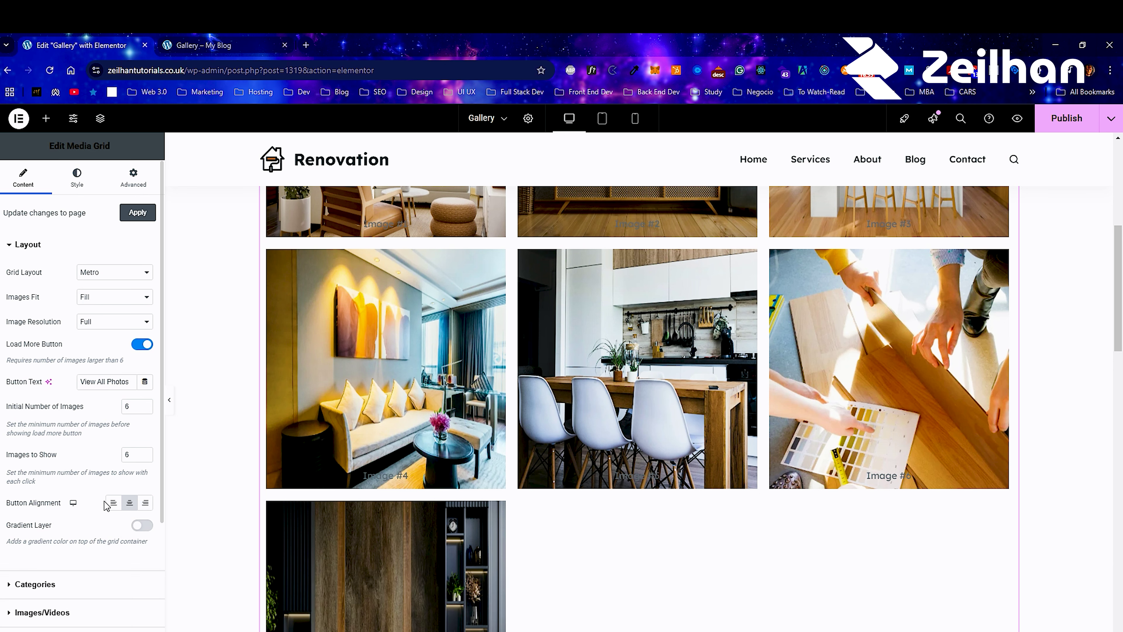
pyautogui.scroll(-5, 70, 585)
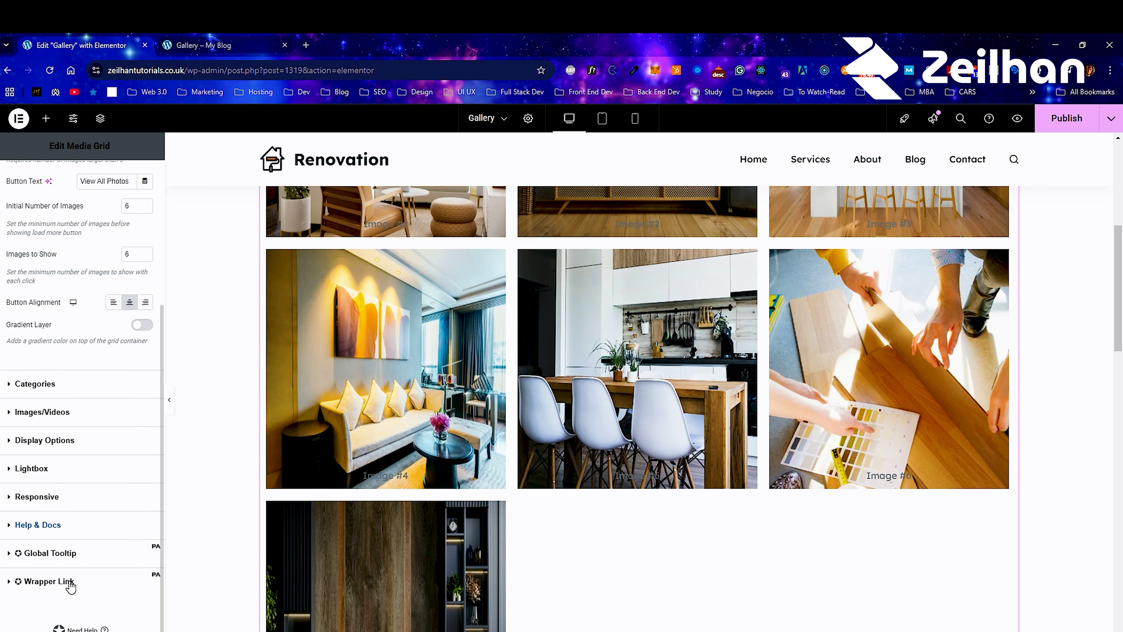
# Publish the Gallery page and reload its preview
pyautogui.scroll(8, 509, 486)
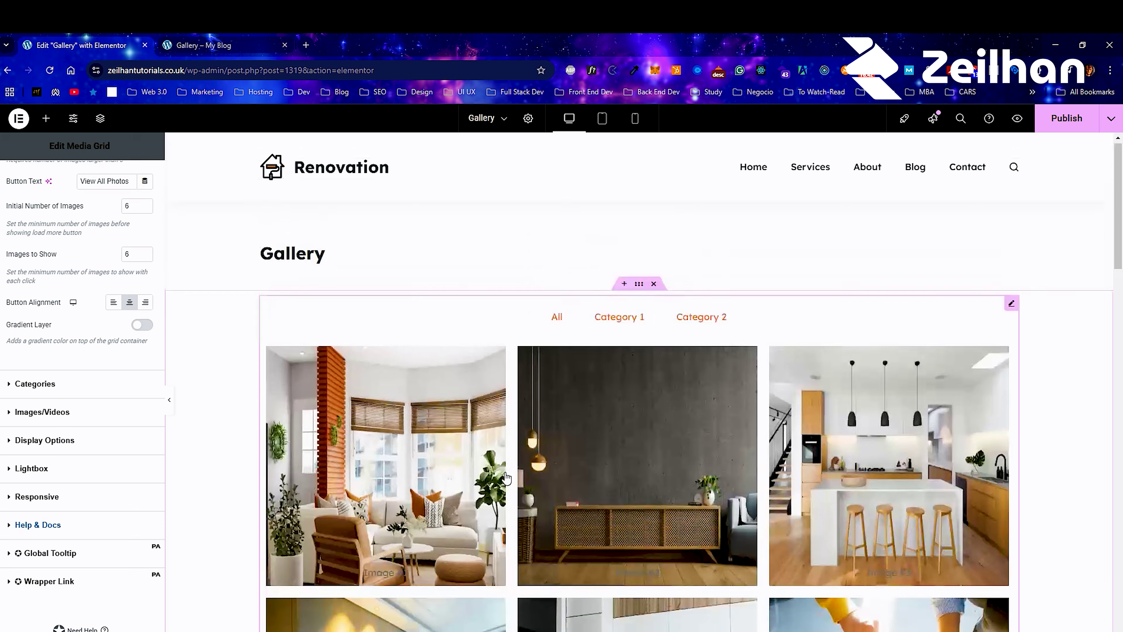
pyautogui.click(1066, 118)
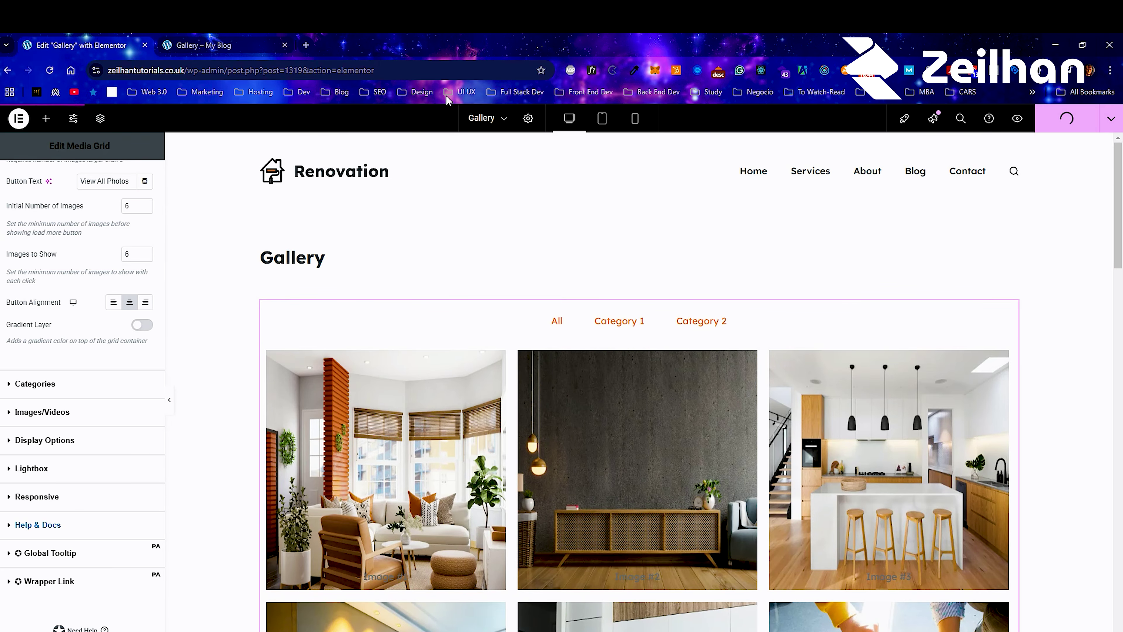
pyautogui.click(254, 46)
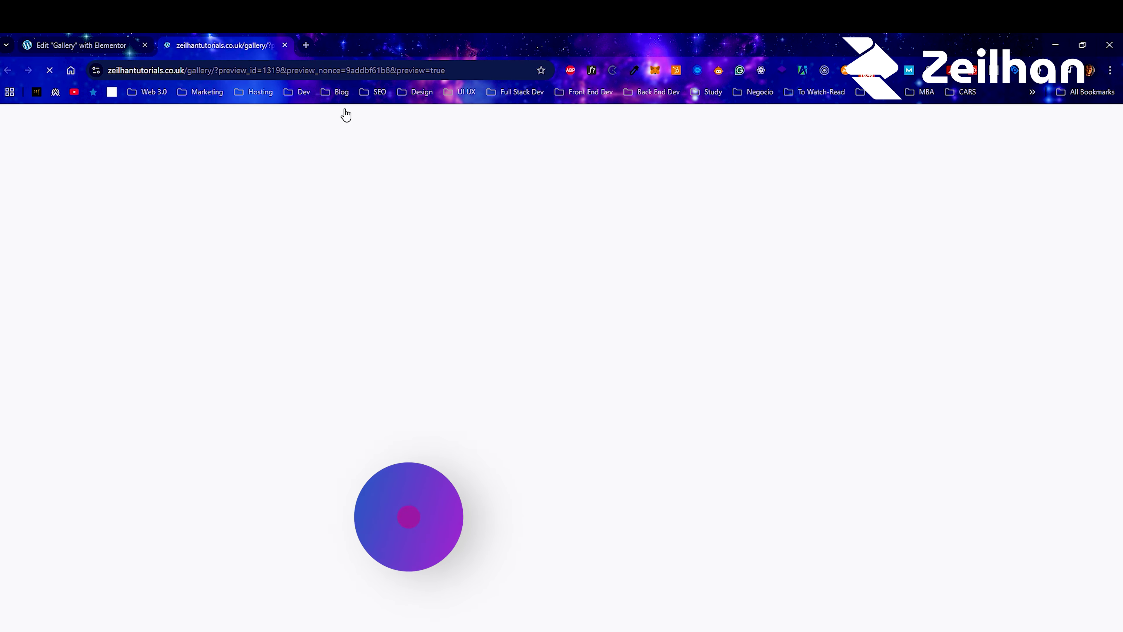
# Open the Renovation site's Home page and look over its hero and services sections
pyautogui.click(659, 165)
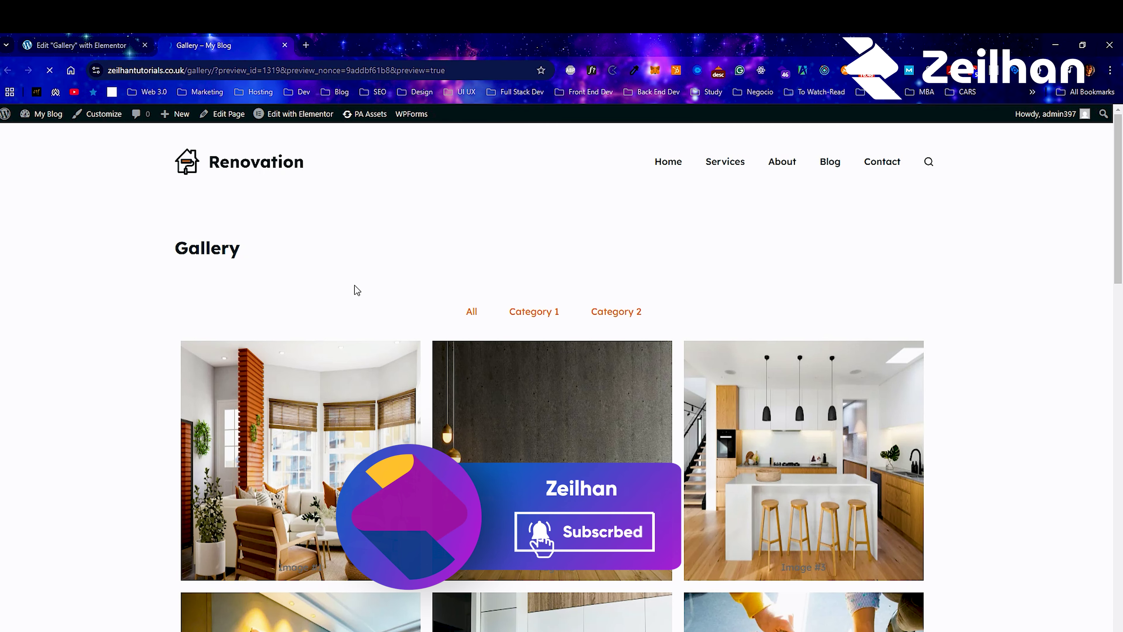
pyautogui.scroll(-8, 598, 342)
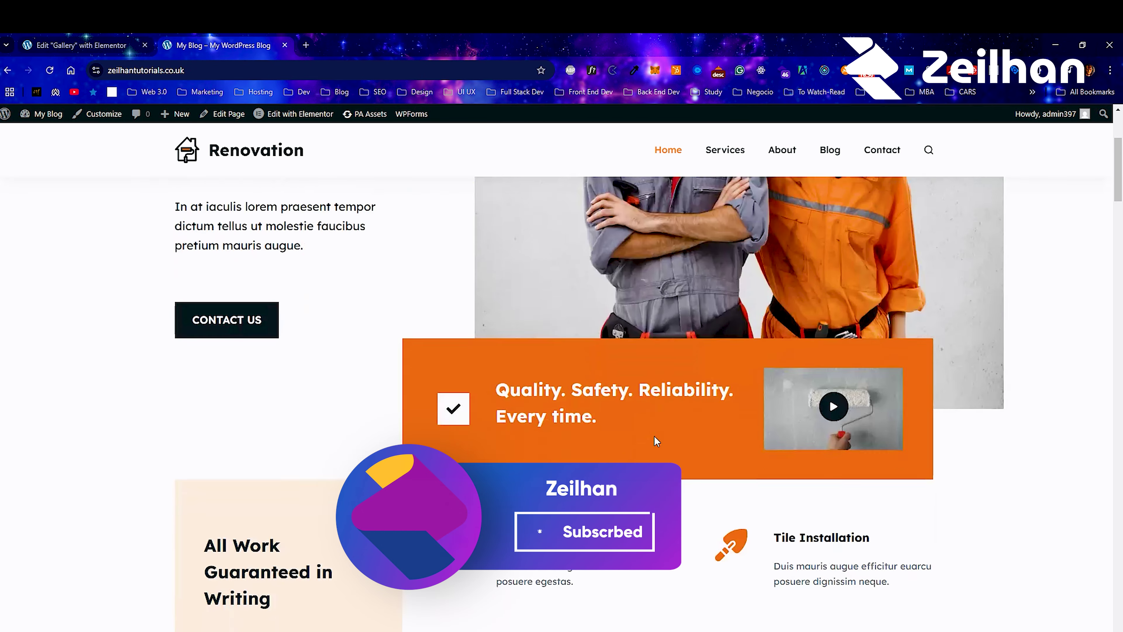
pyautogui.scroll(10, 640, 480)
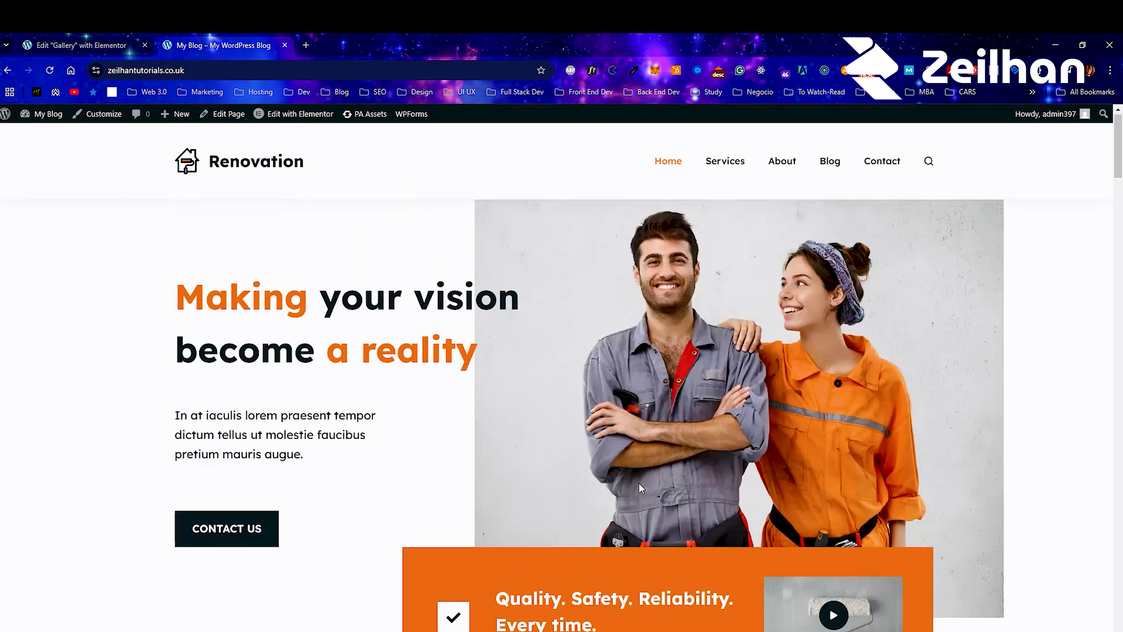